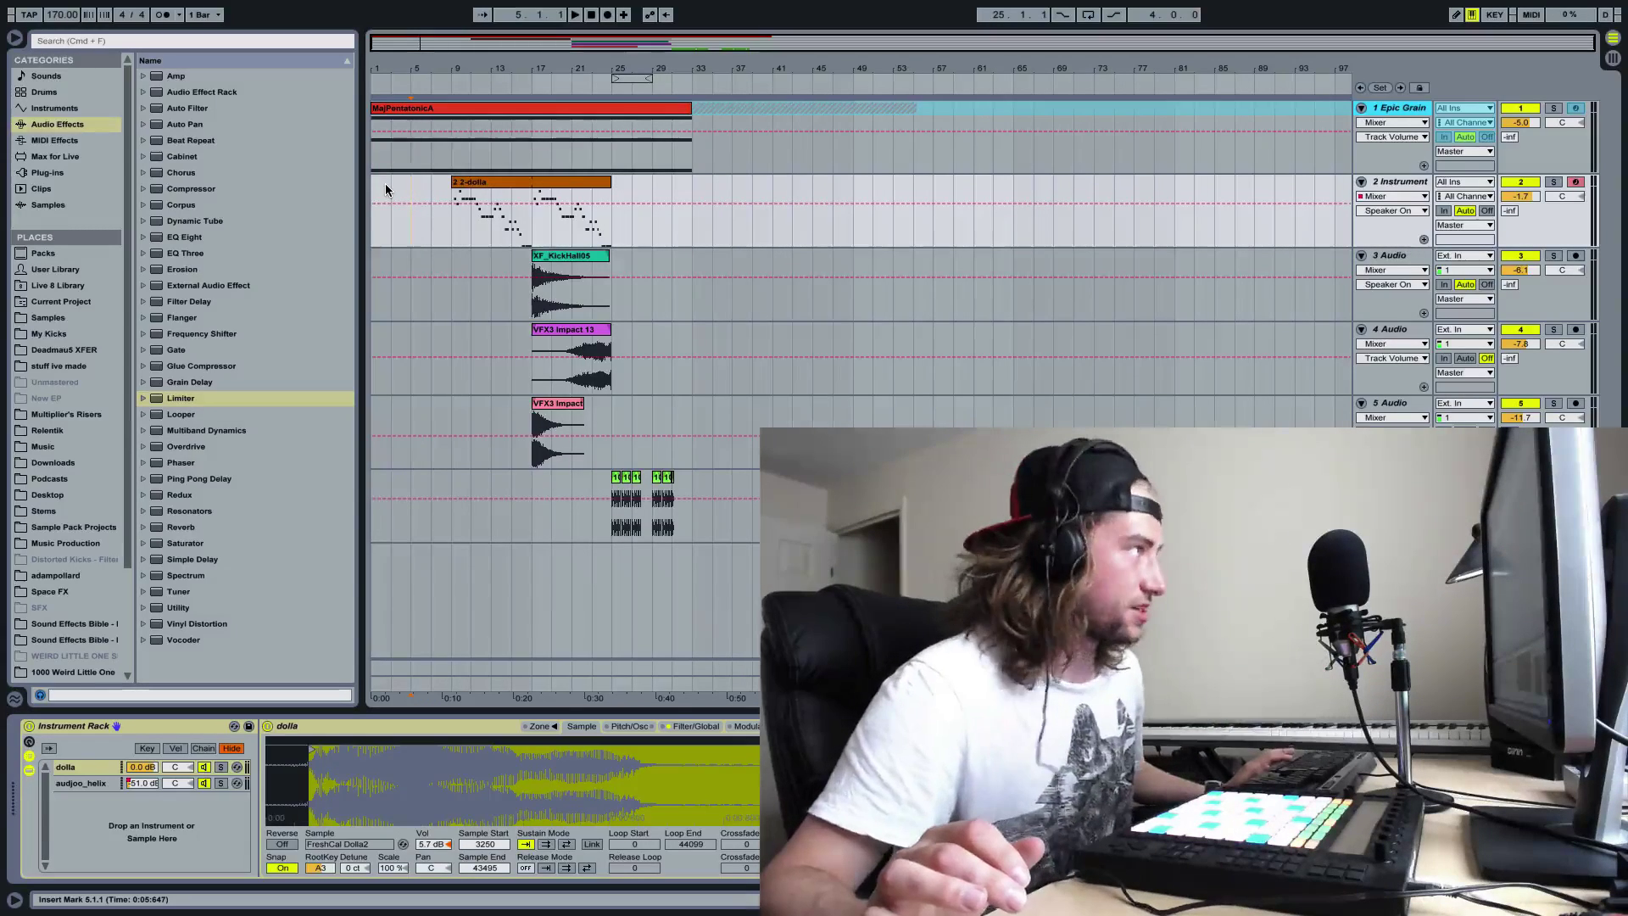
- Play the 2-dolla clip from its start, stop it, then select FreshCal_Dolla2.wav under Current Project
key("space")
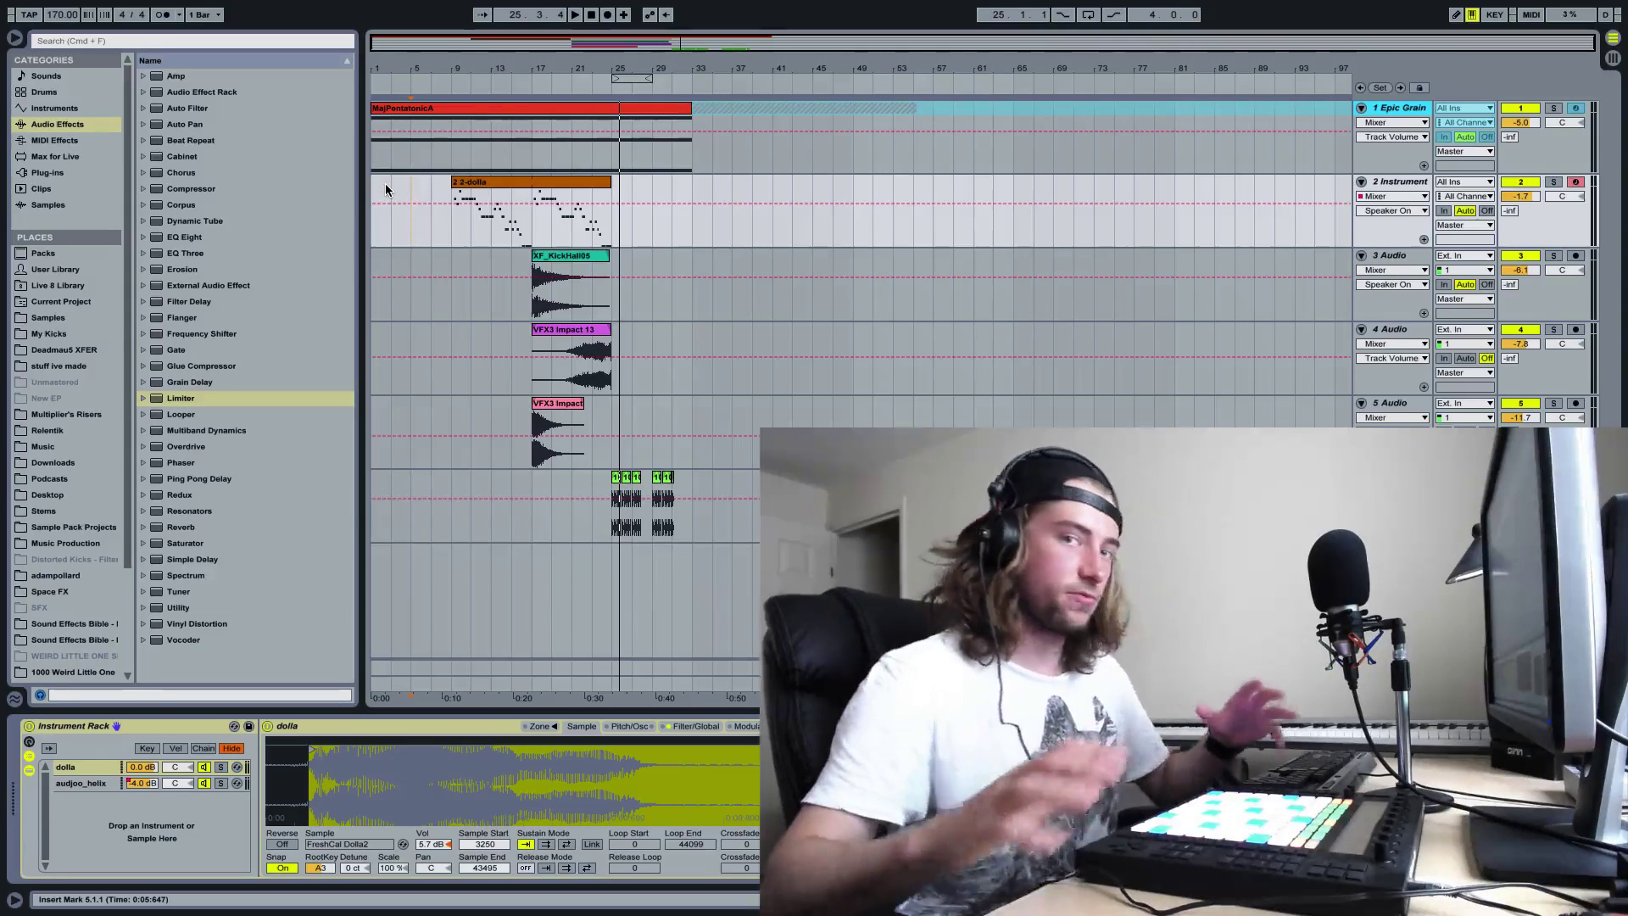
left_click(515, 181)
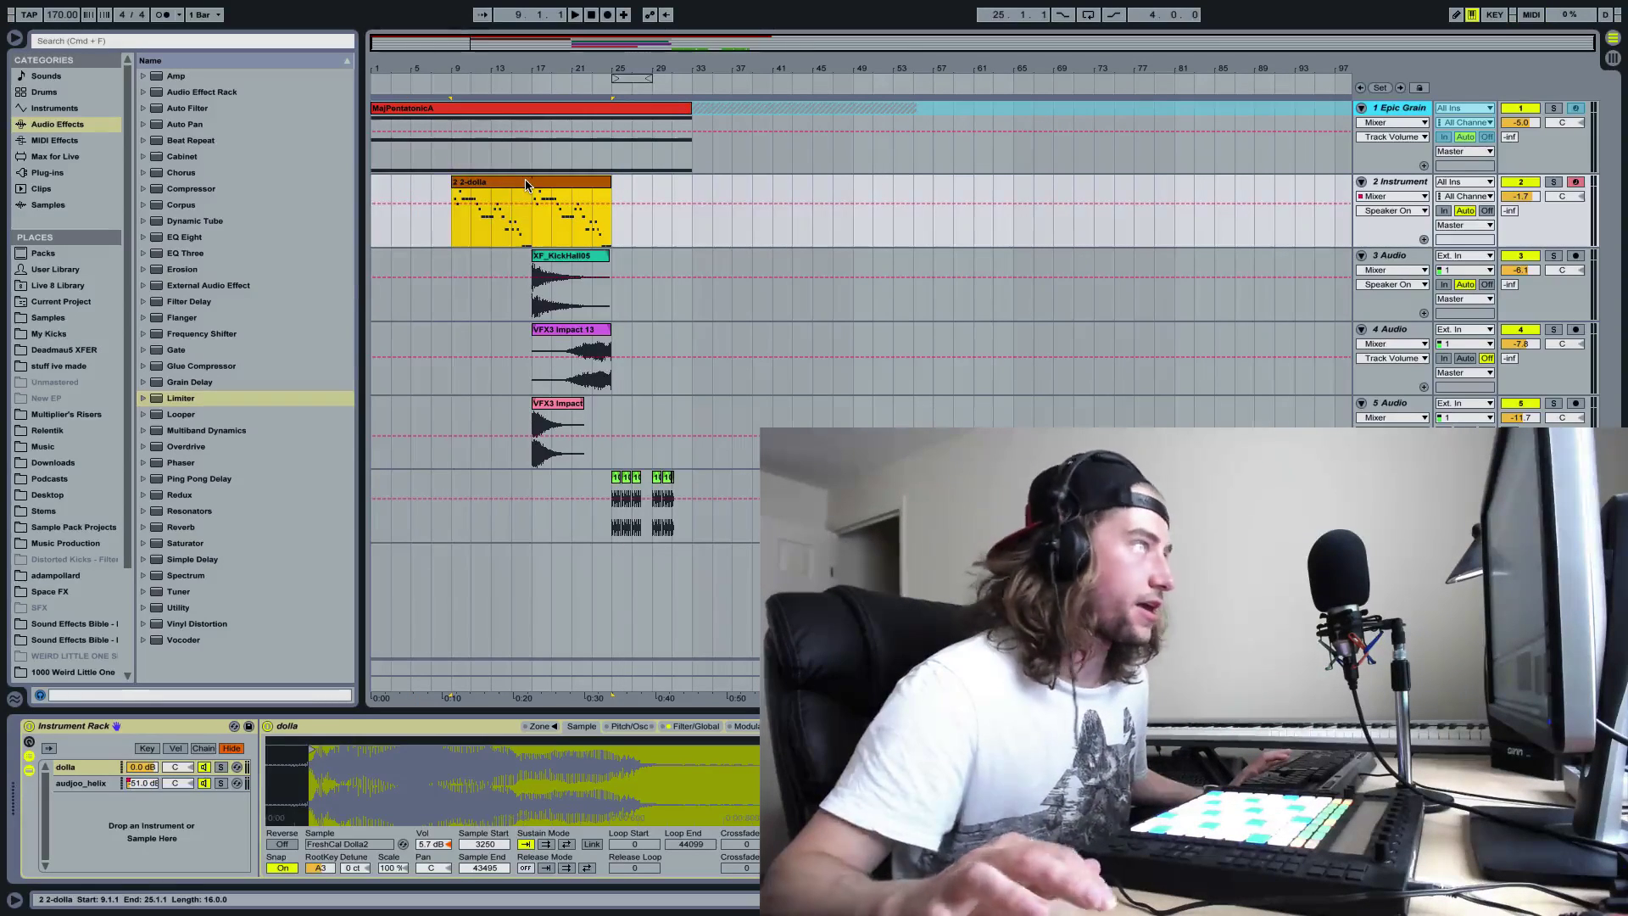
key("space")
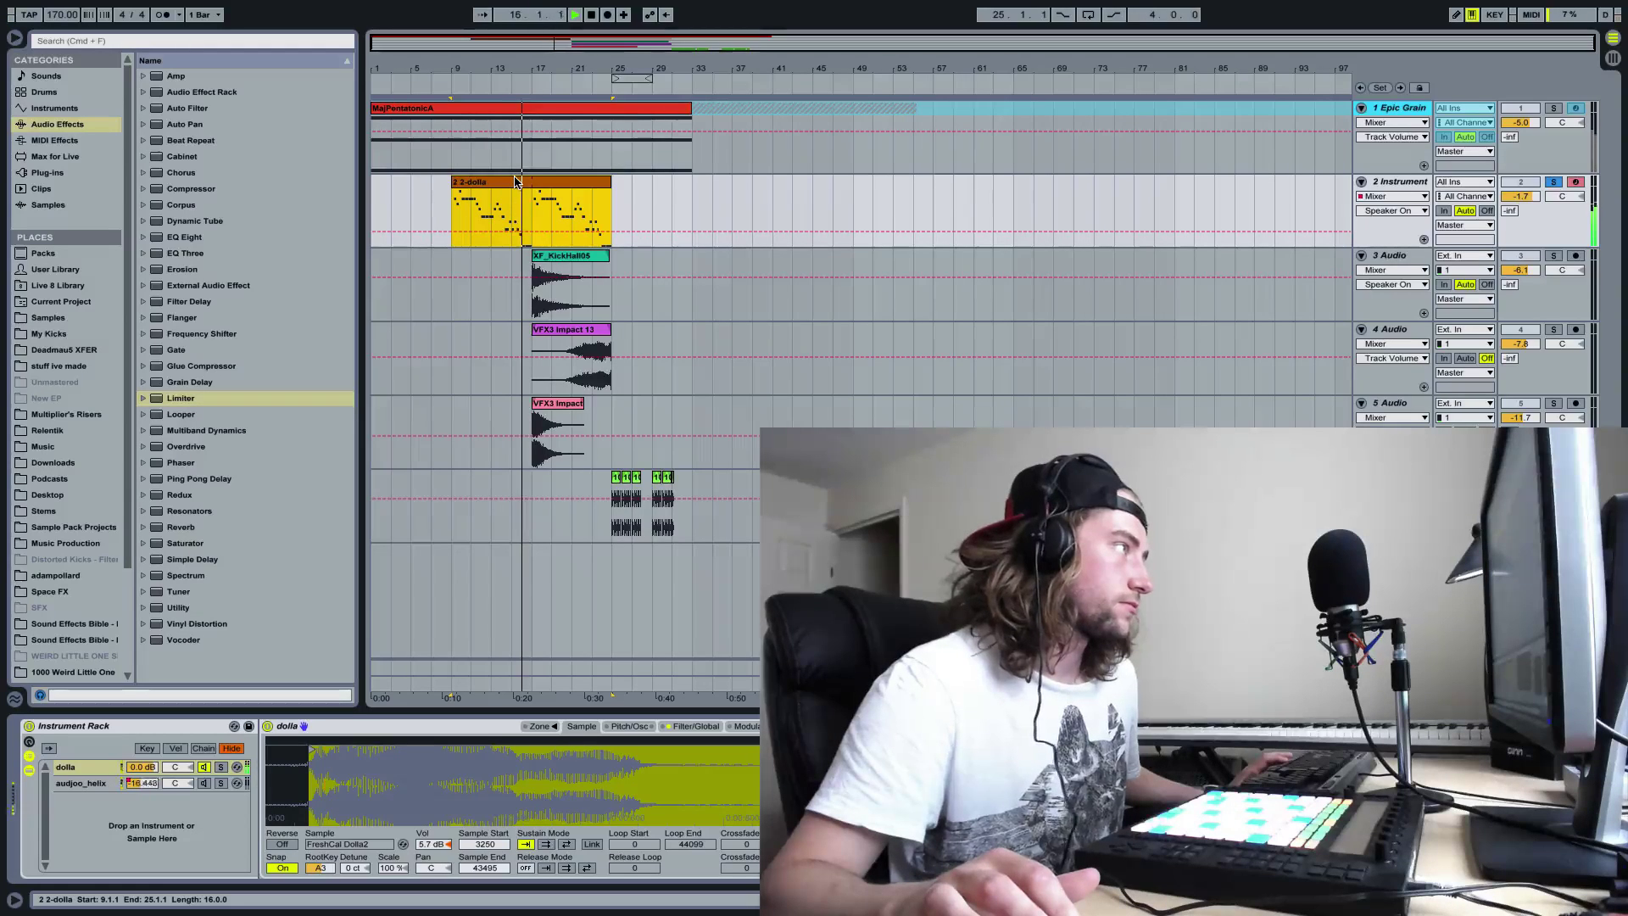
key("space")
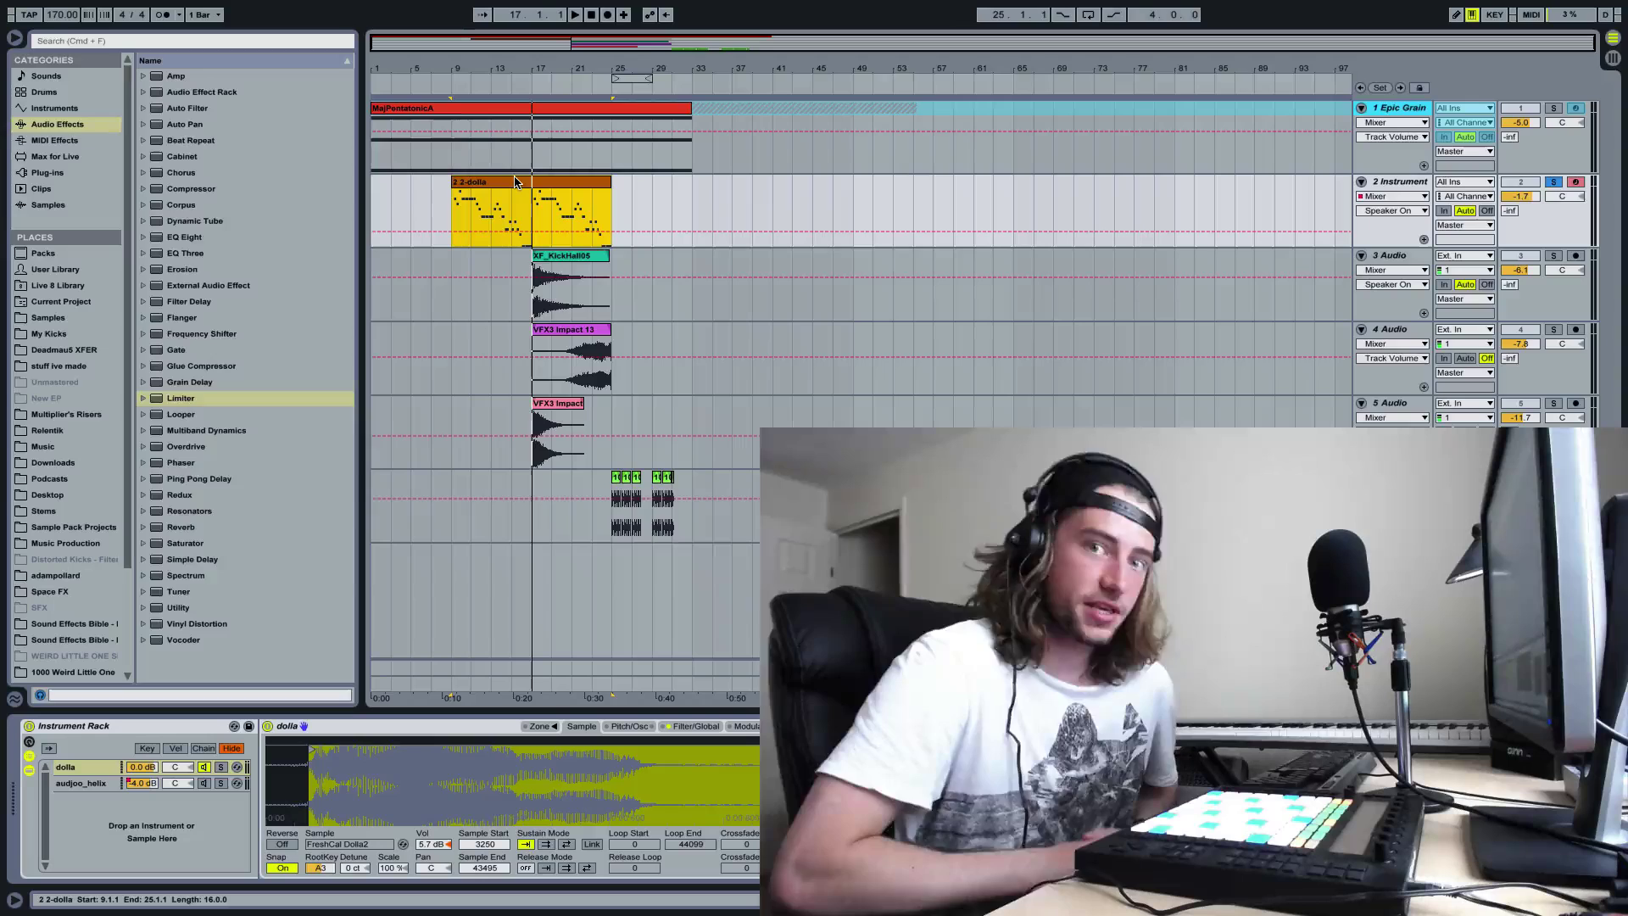
left_click(61, 301)
left_click(229, 125)
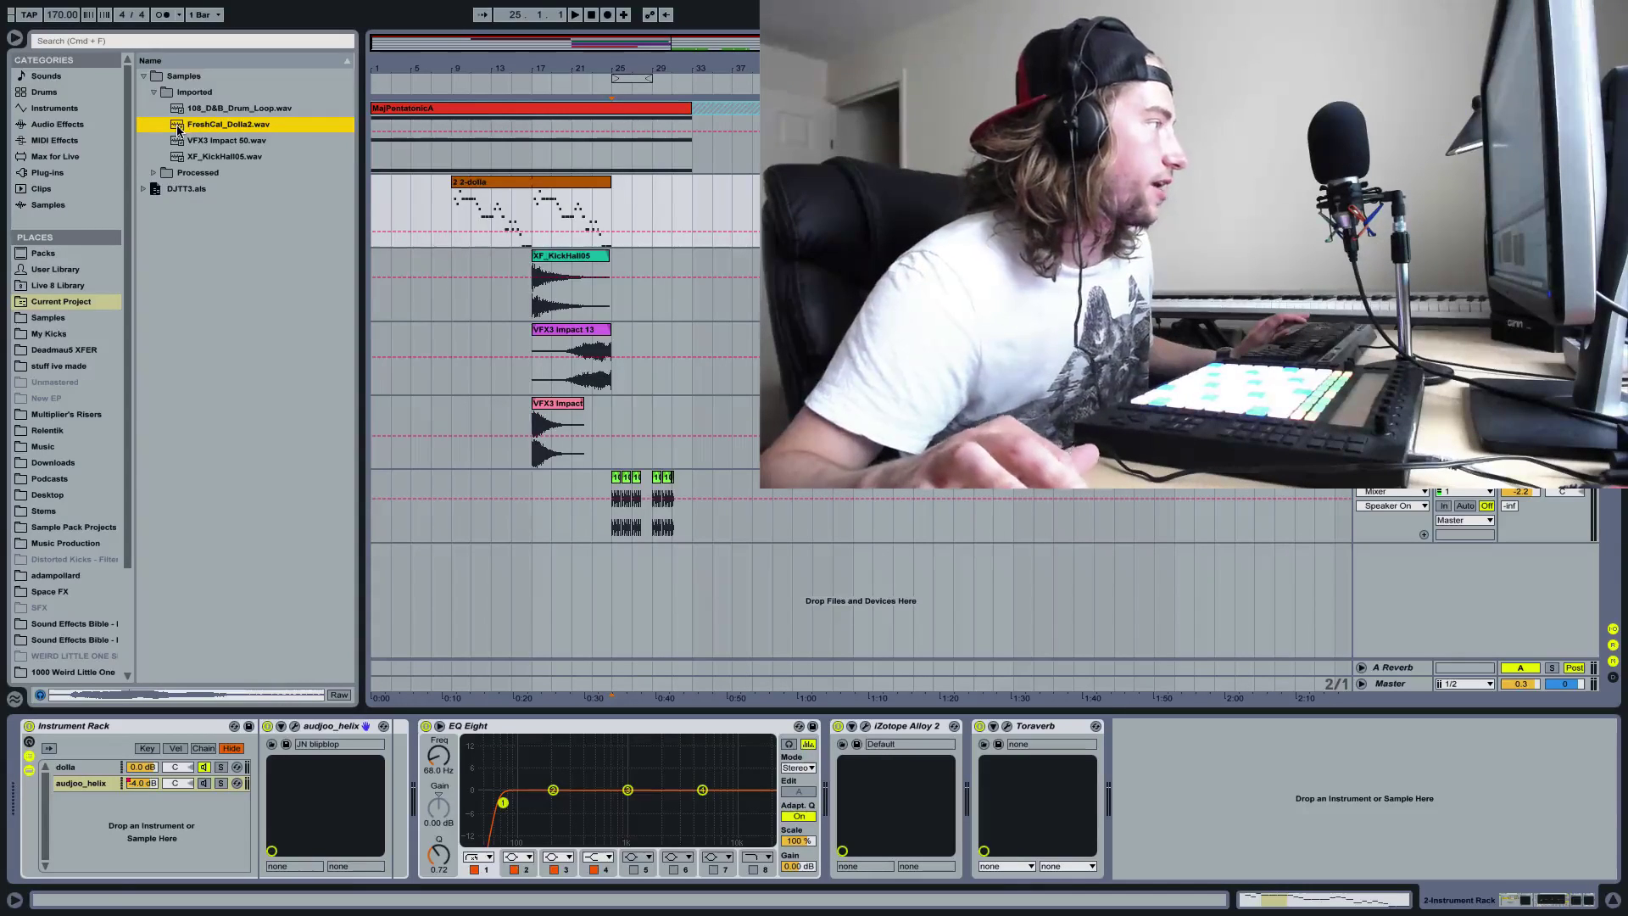
- Place FreshCal_Dolla2.wav on a new audio track at bar 25 and solo that track
left_click_drag(178, 127, 610, 562)
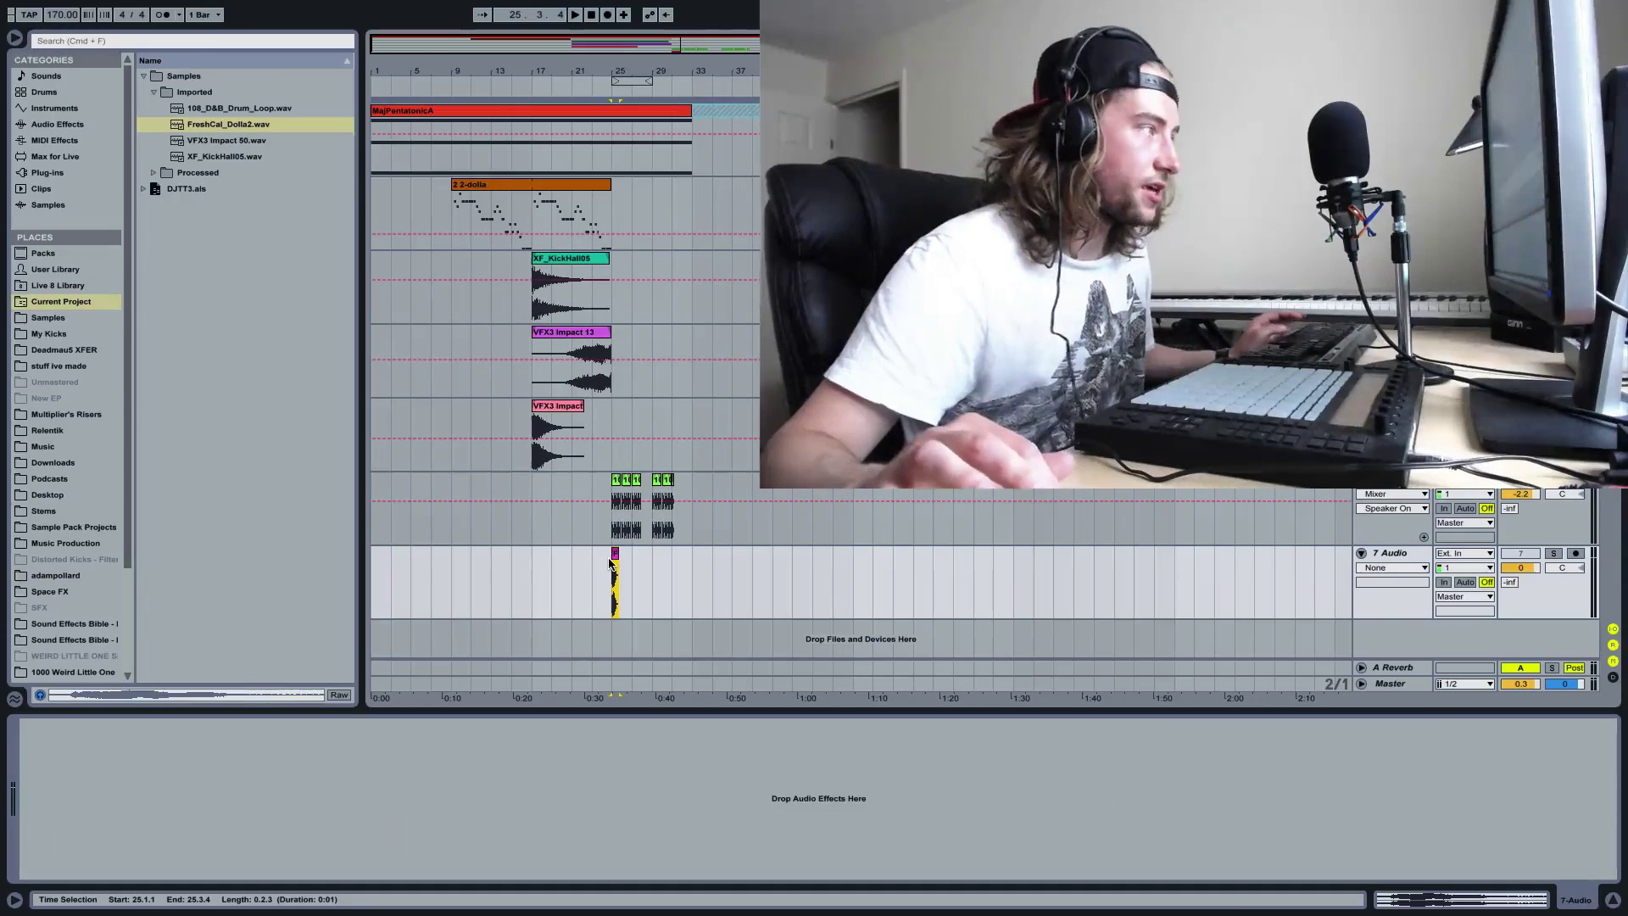
left_click_drag(610, 75, 610, 144)
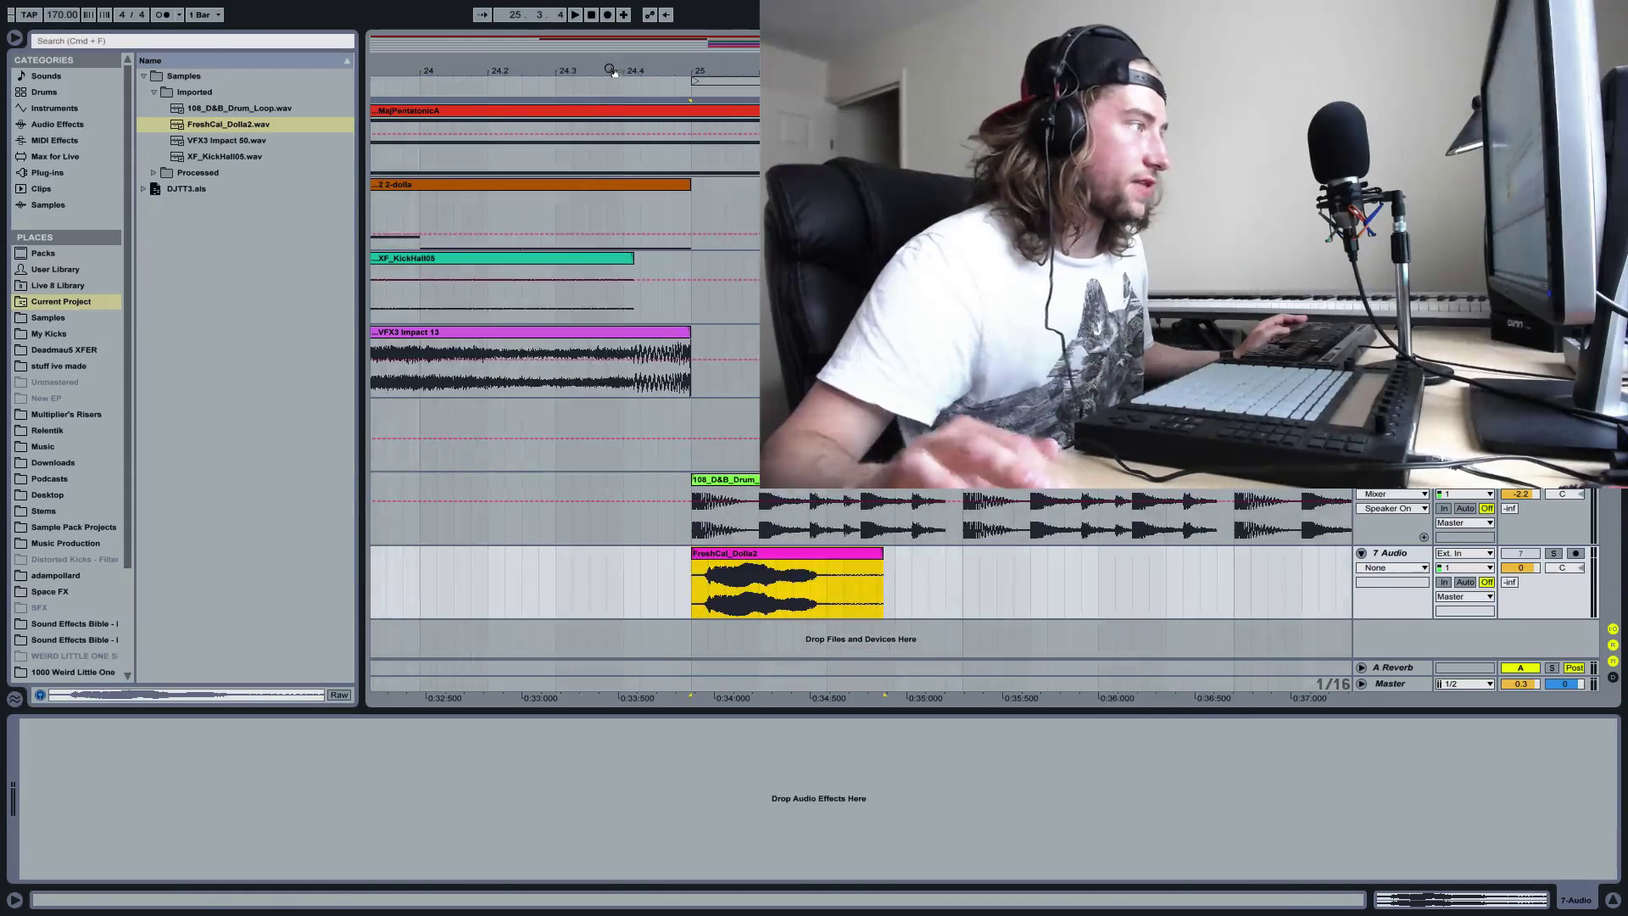
left_click(1553, 553)
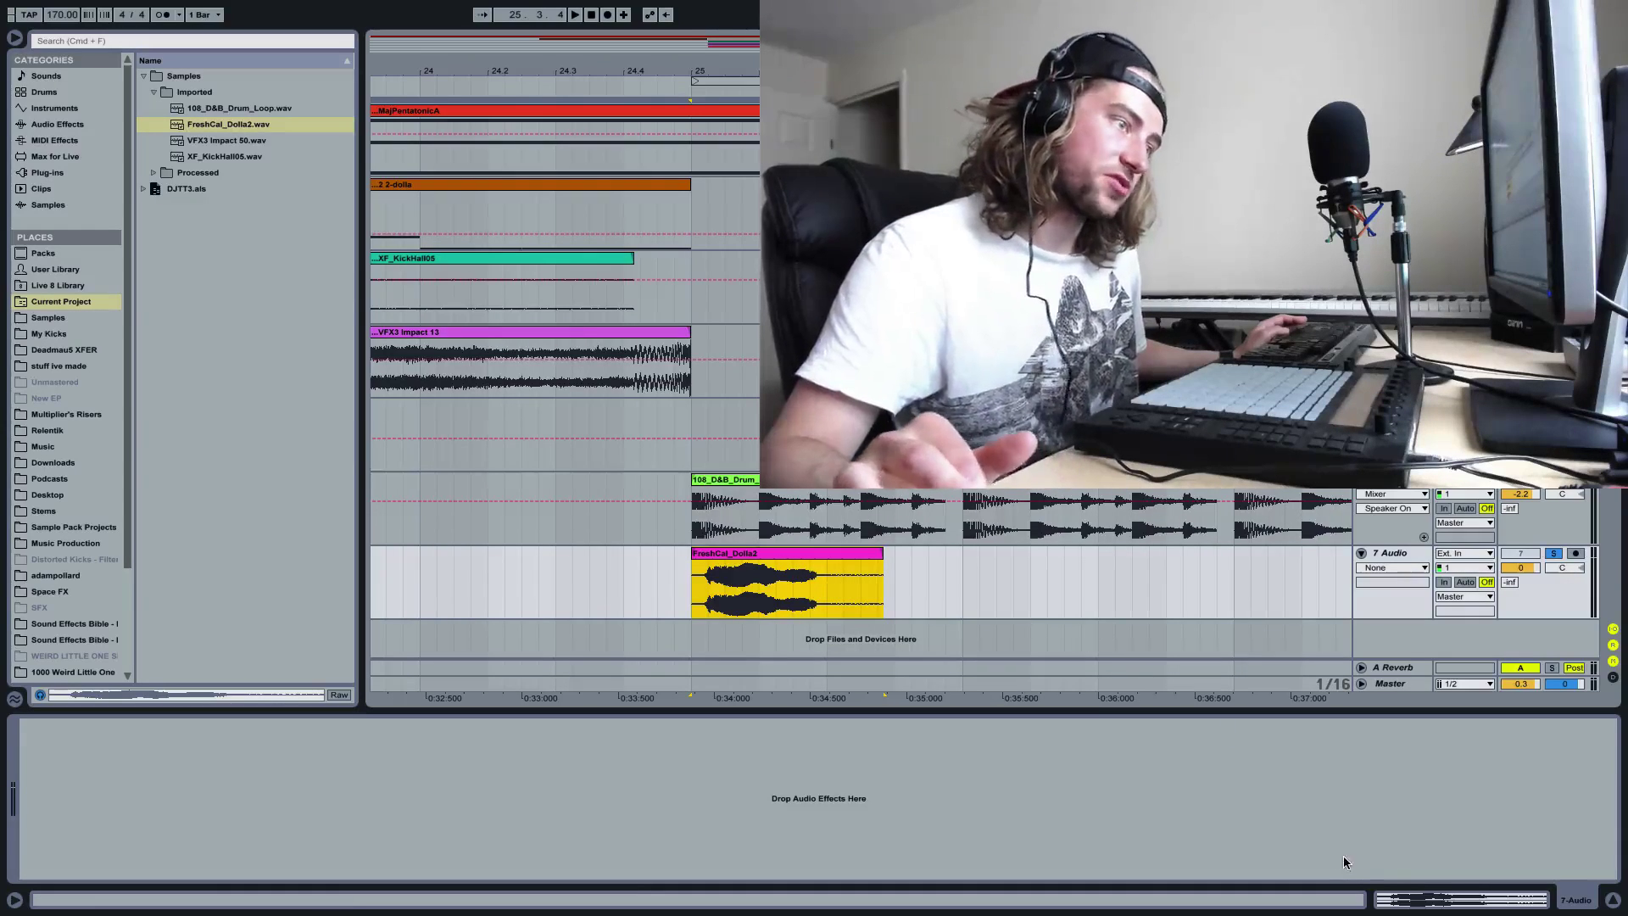
- Show the vocal clip's sample details and play the FreshCal_Dolla2 clip
left_click(1424, 903)
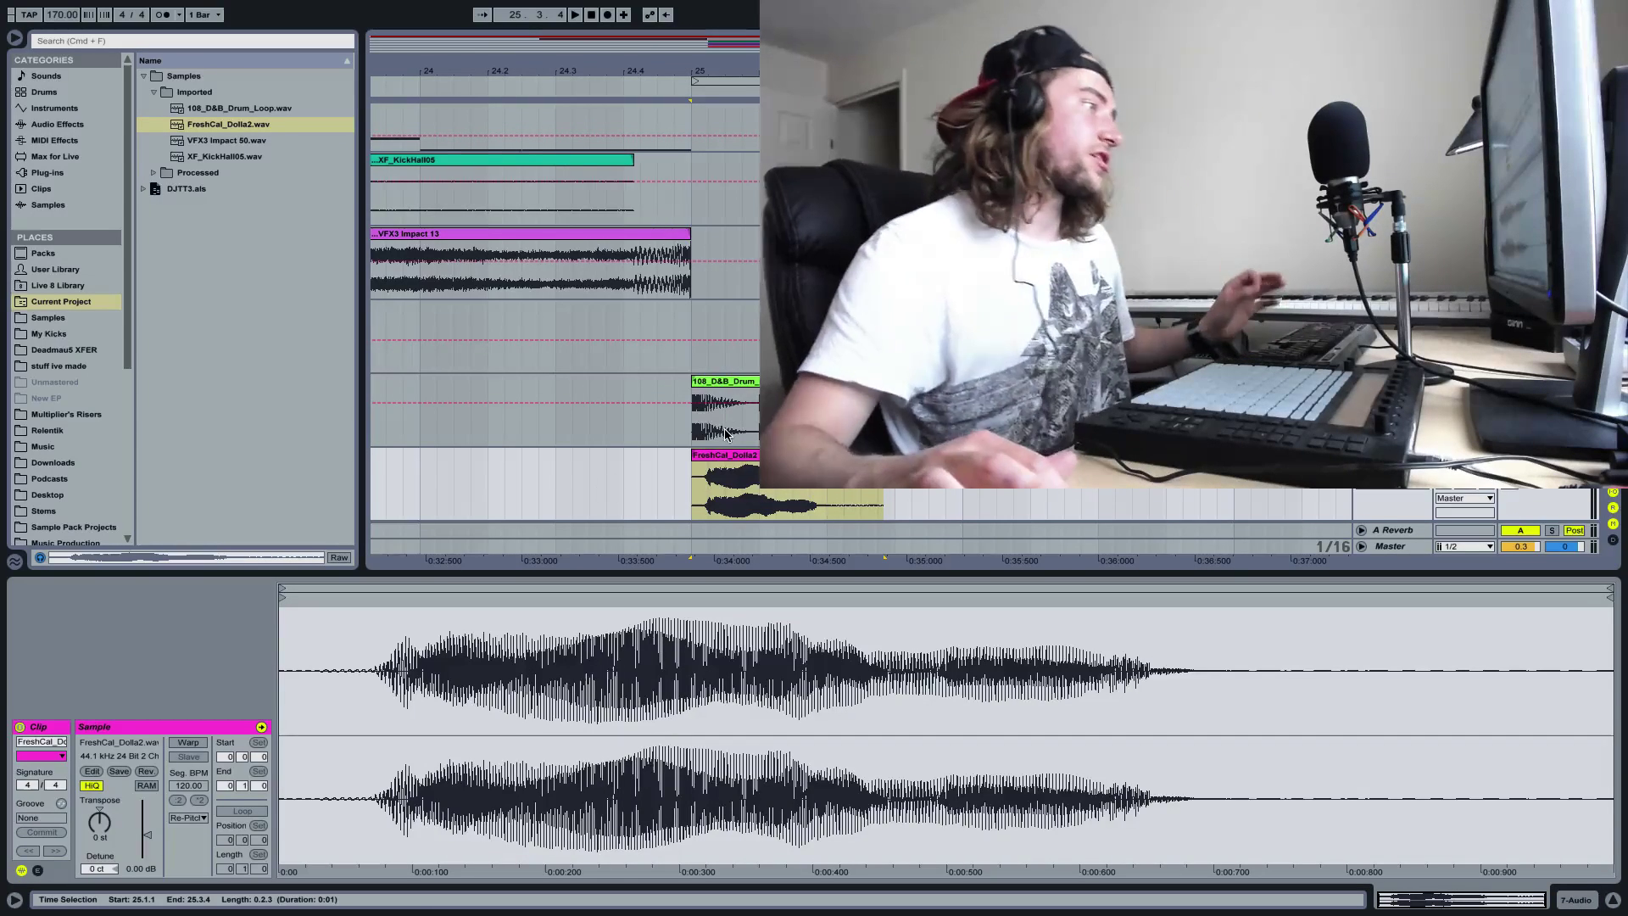
left_click(740, 460)
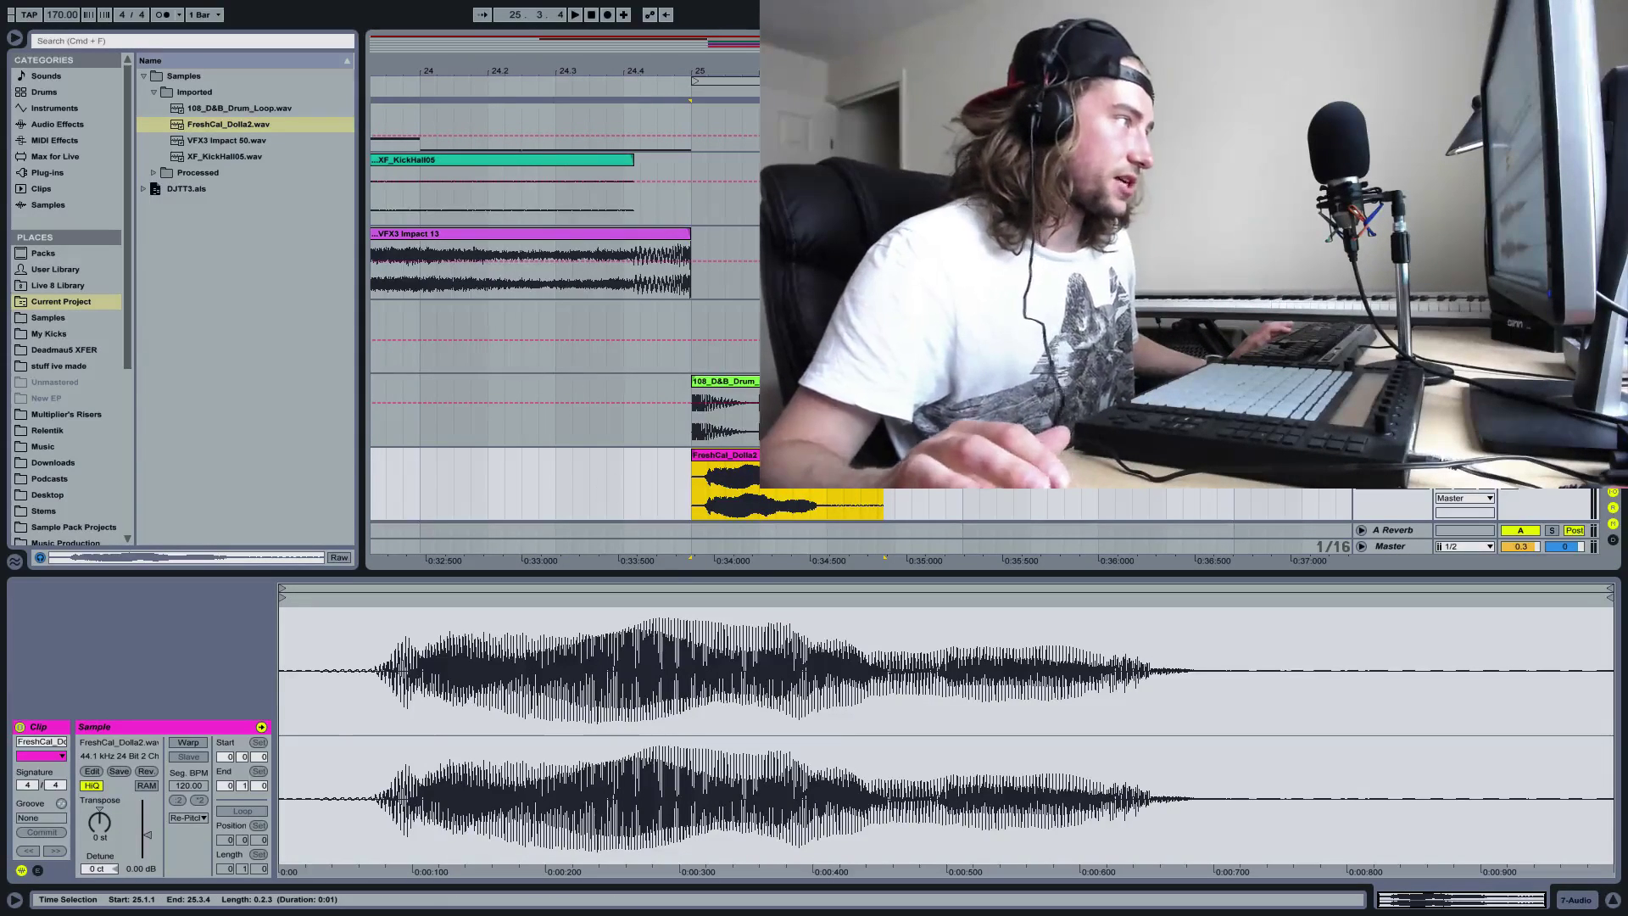
key("space")
key("space")
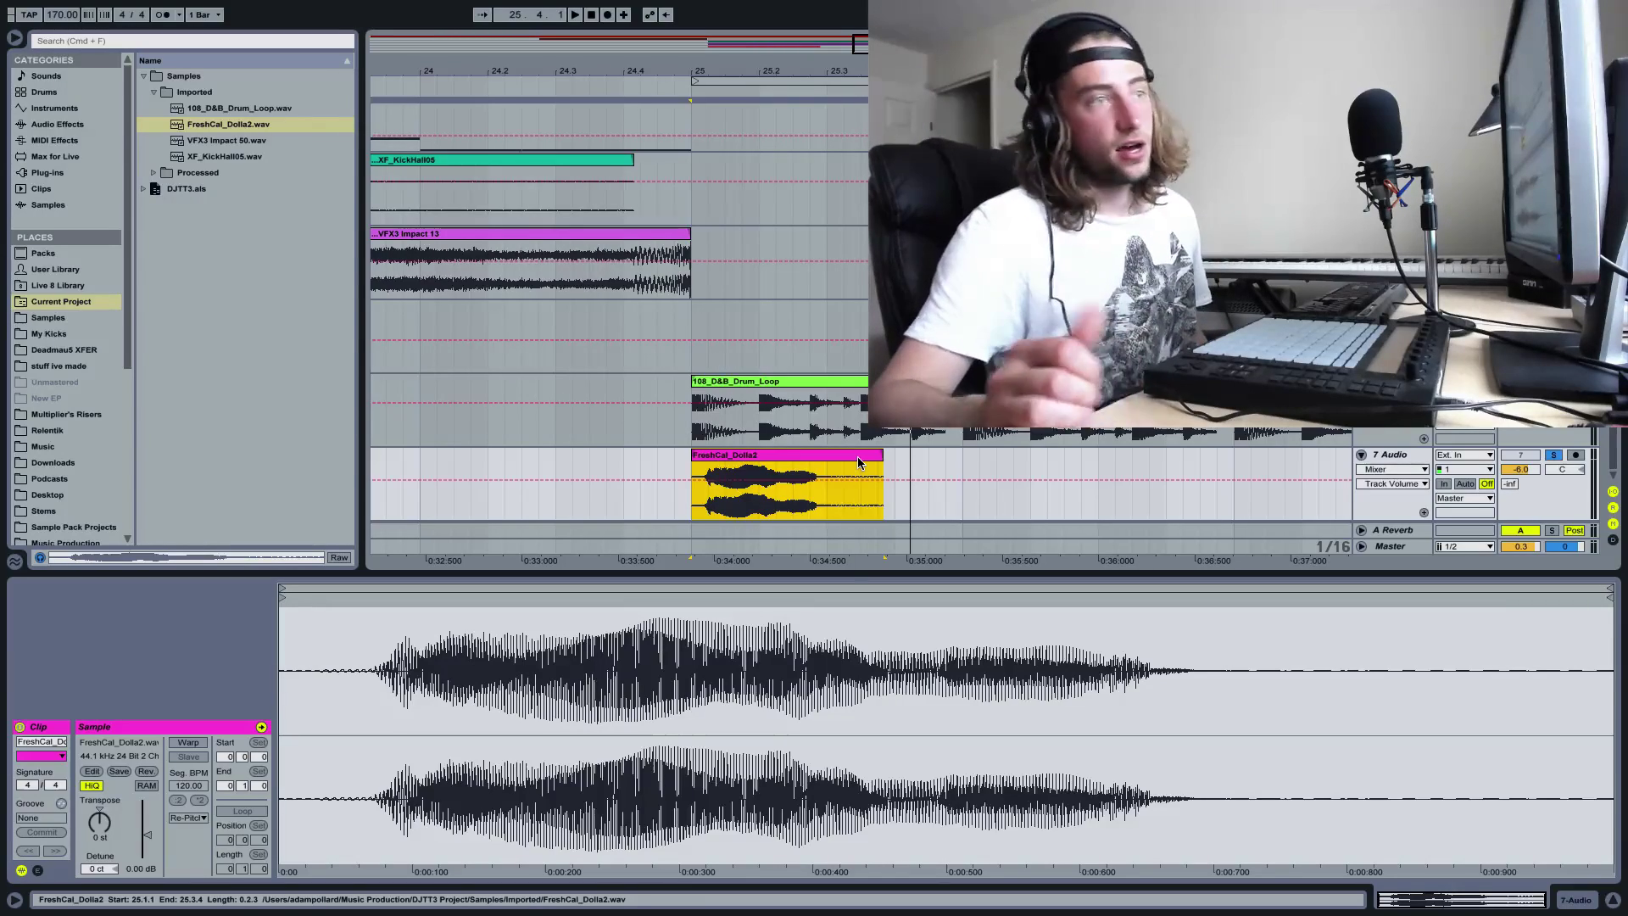
- Convert the FreshCal_Dolla2 clip's melody to a new MIDI track and view its notes around A3
right_click(859, 462)
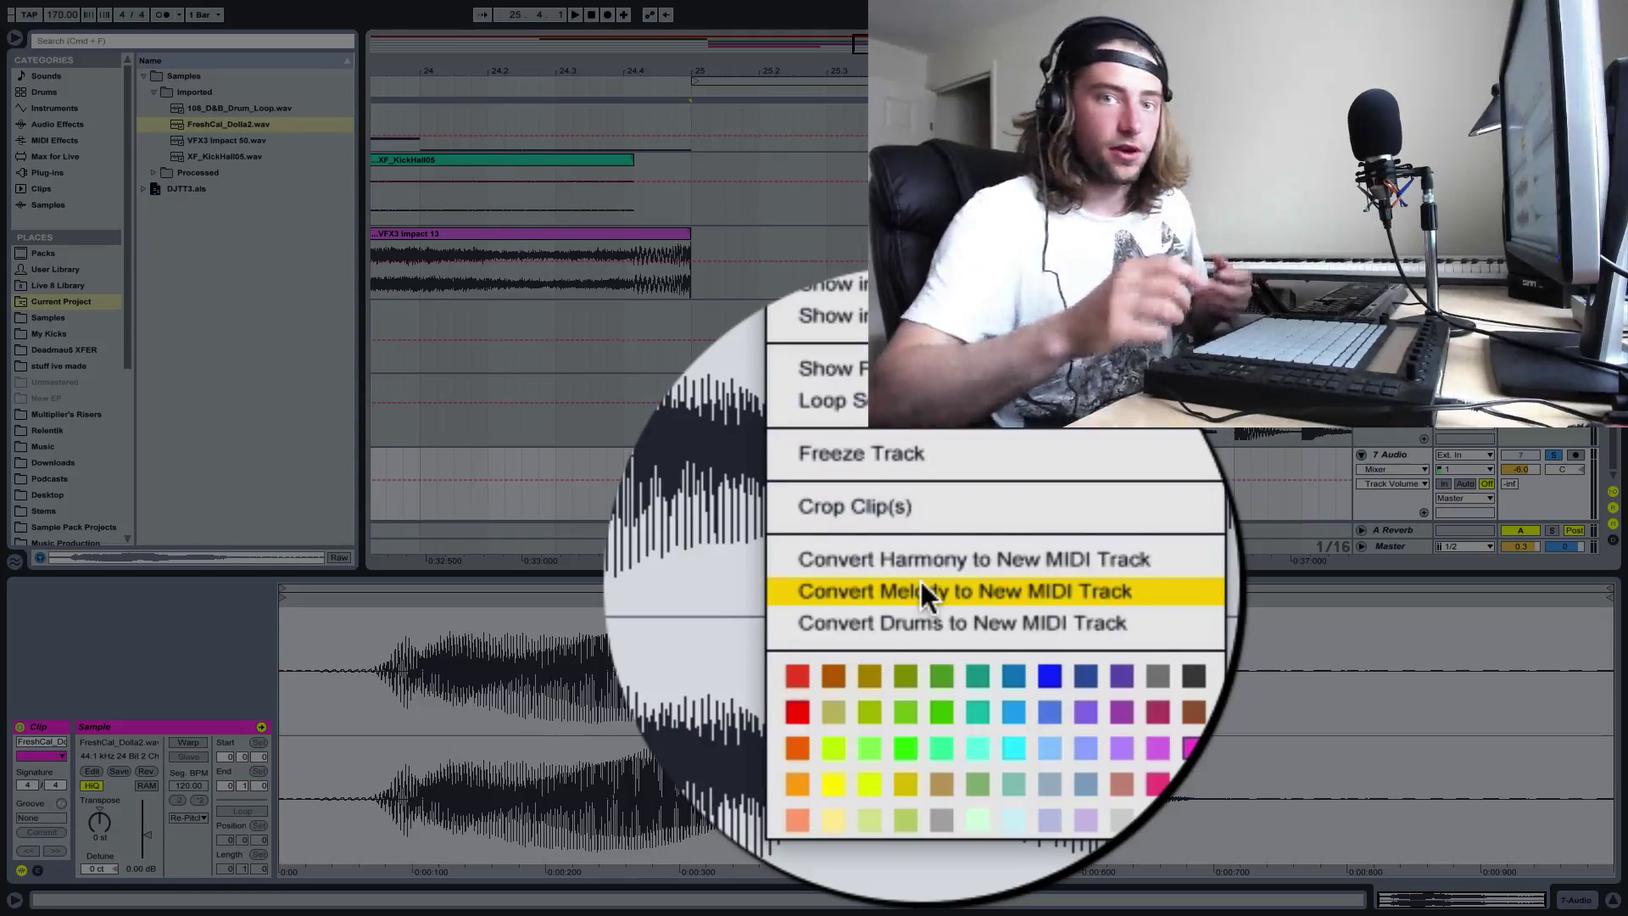
left_click(922, 587)
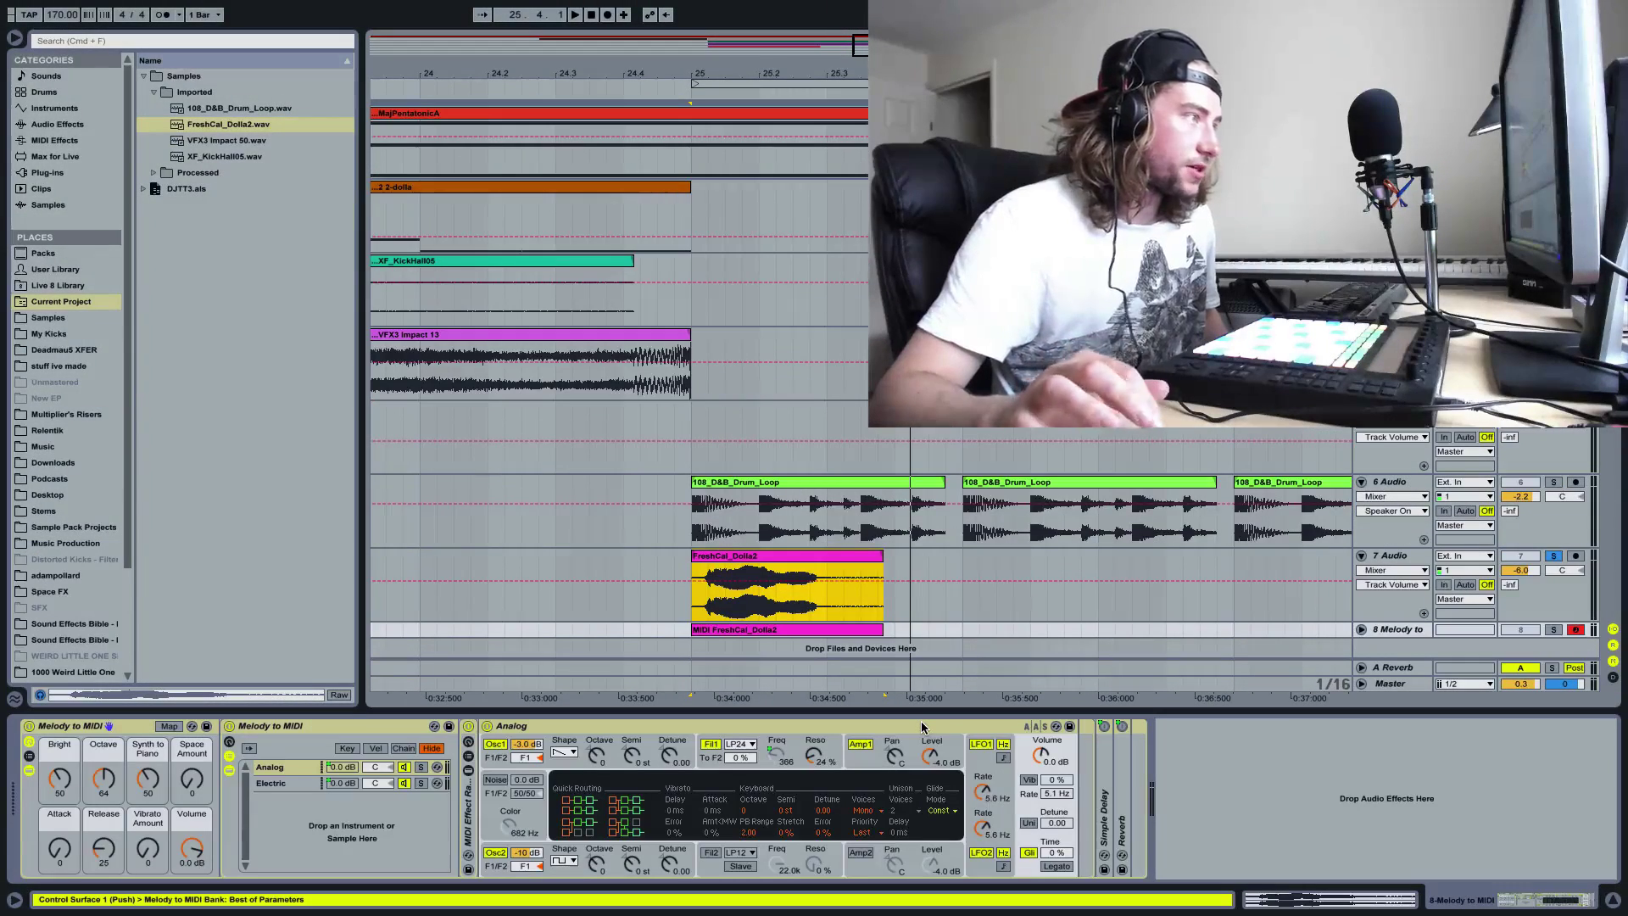
left_click(841, 629)
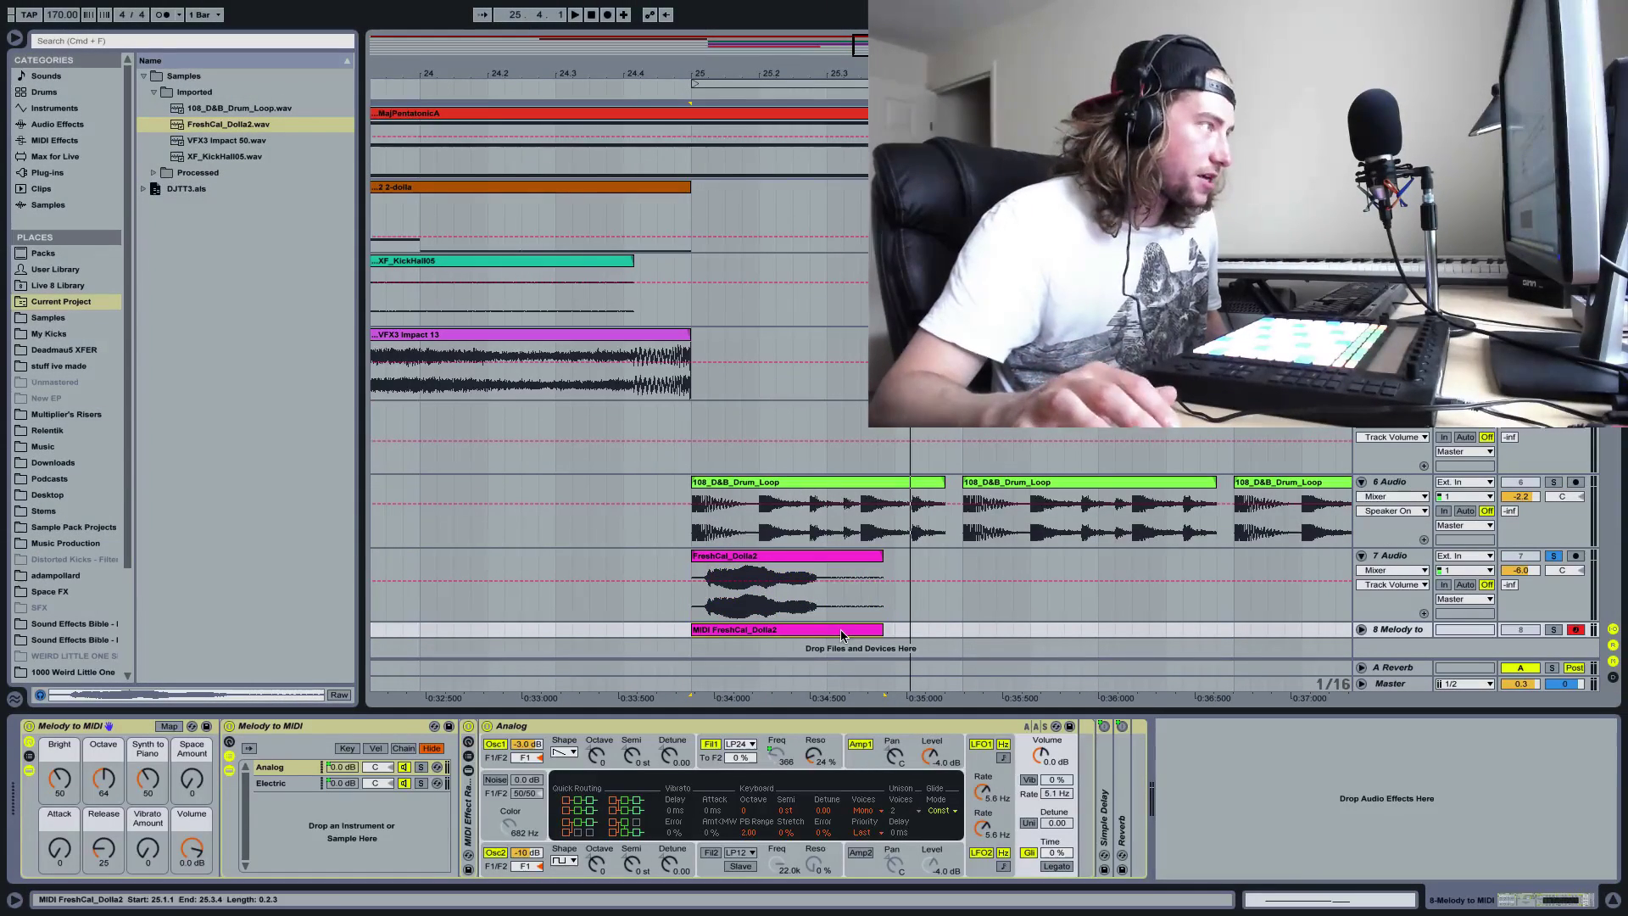
left_click(1305, 900)
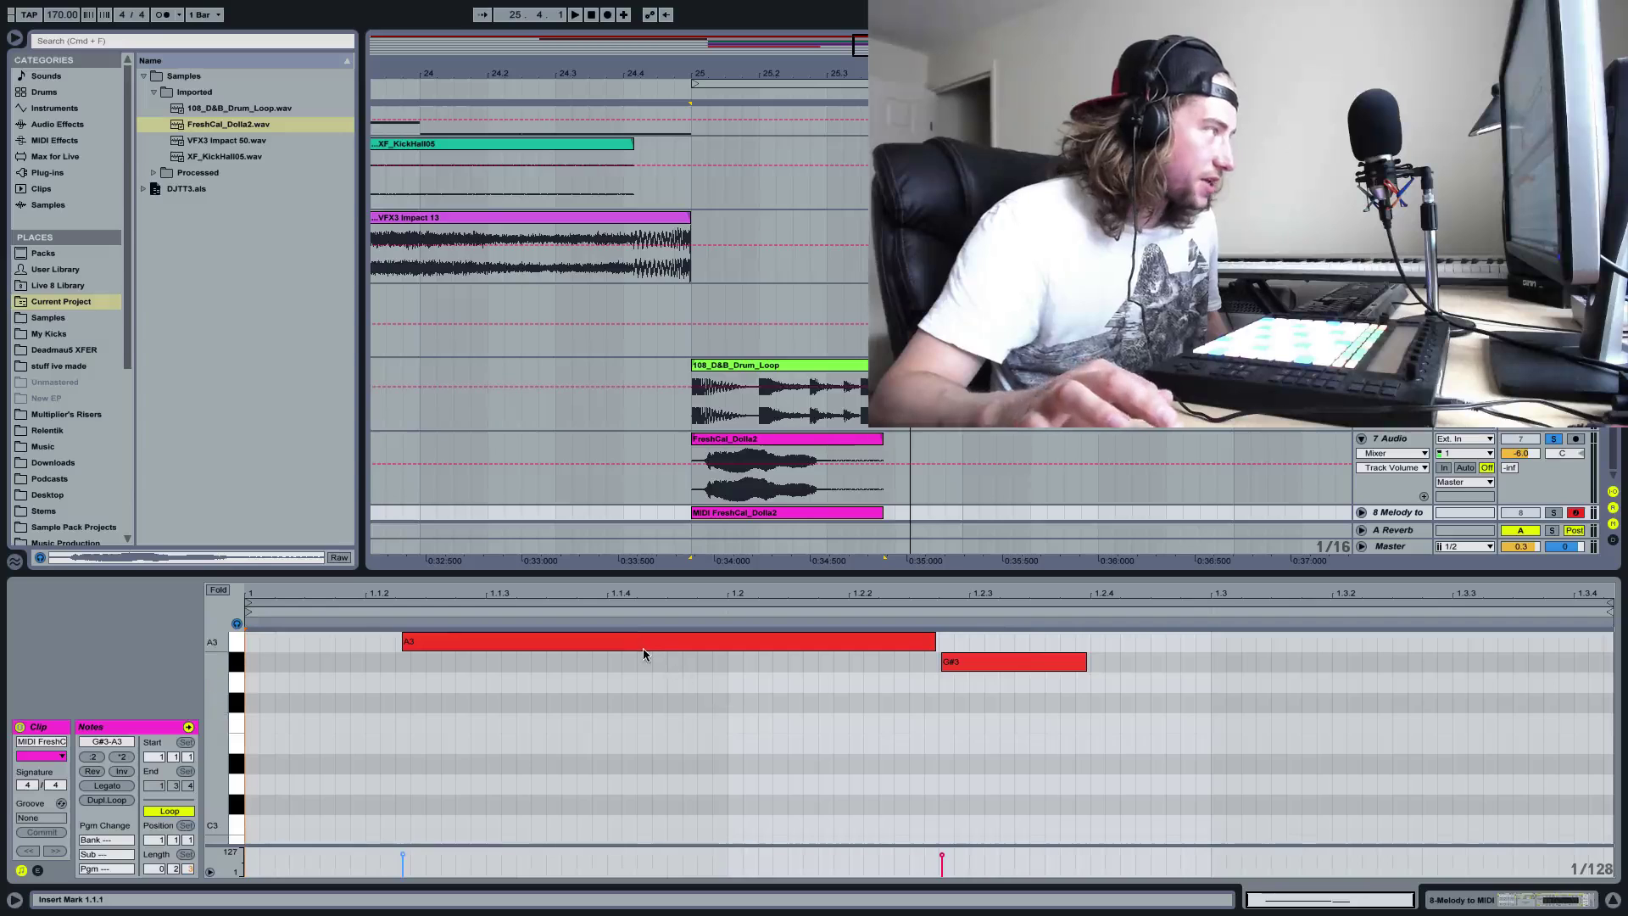
scroll(643, 644, "up", 2)
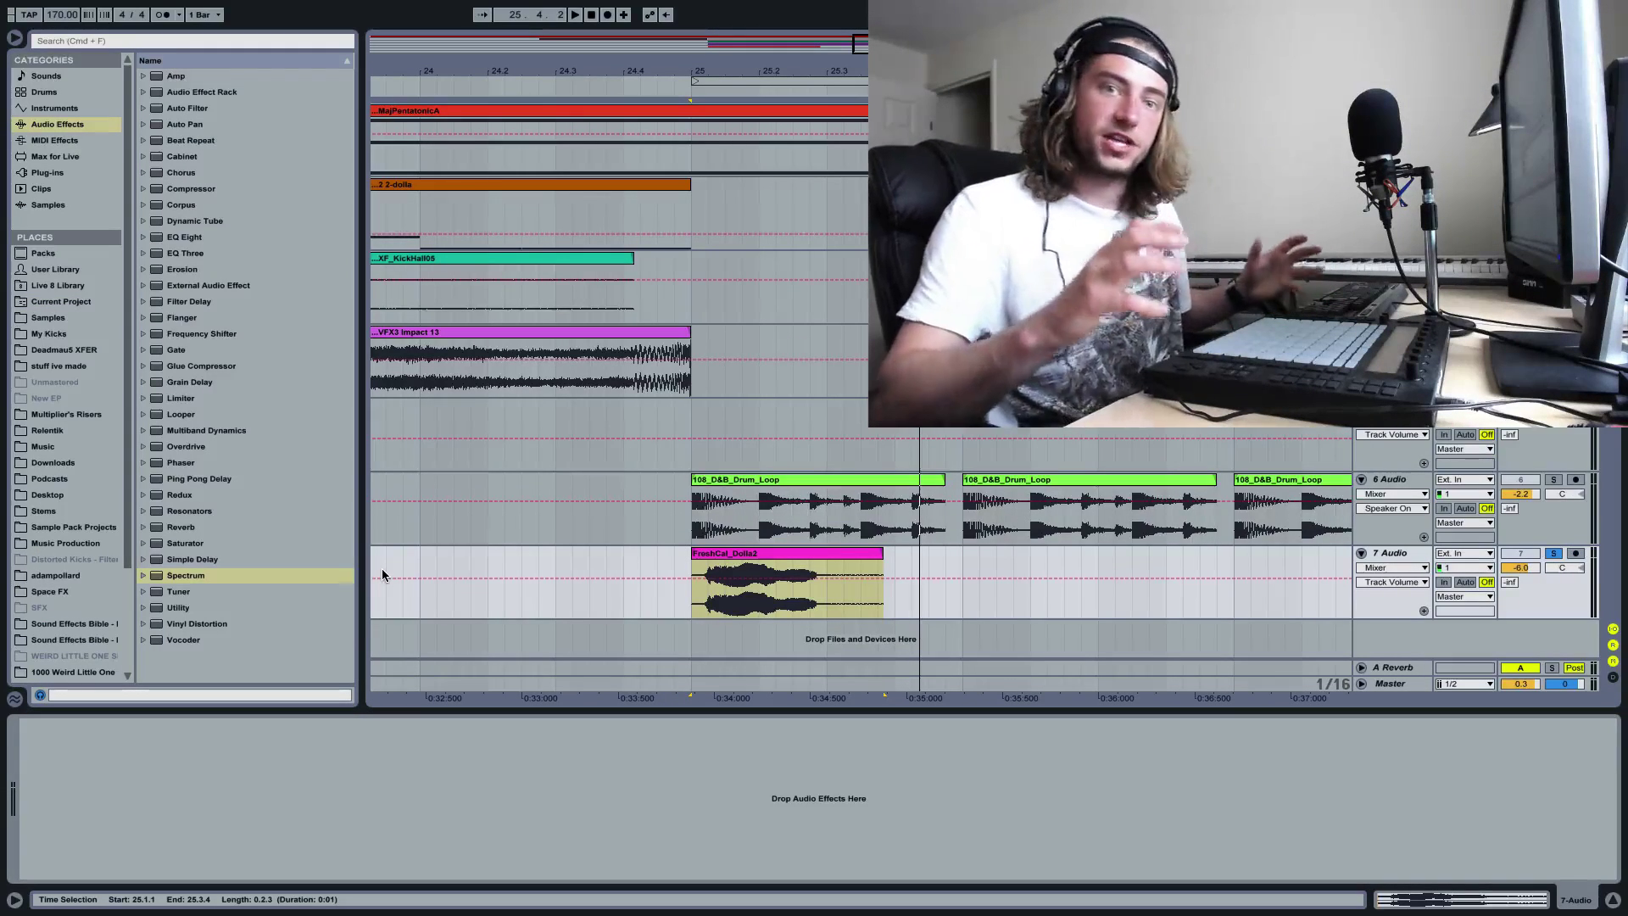
- Add Spectrum to the vocal track, expand it into the main window, and raise its lower range to -56 dB
double_click(154, 581)
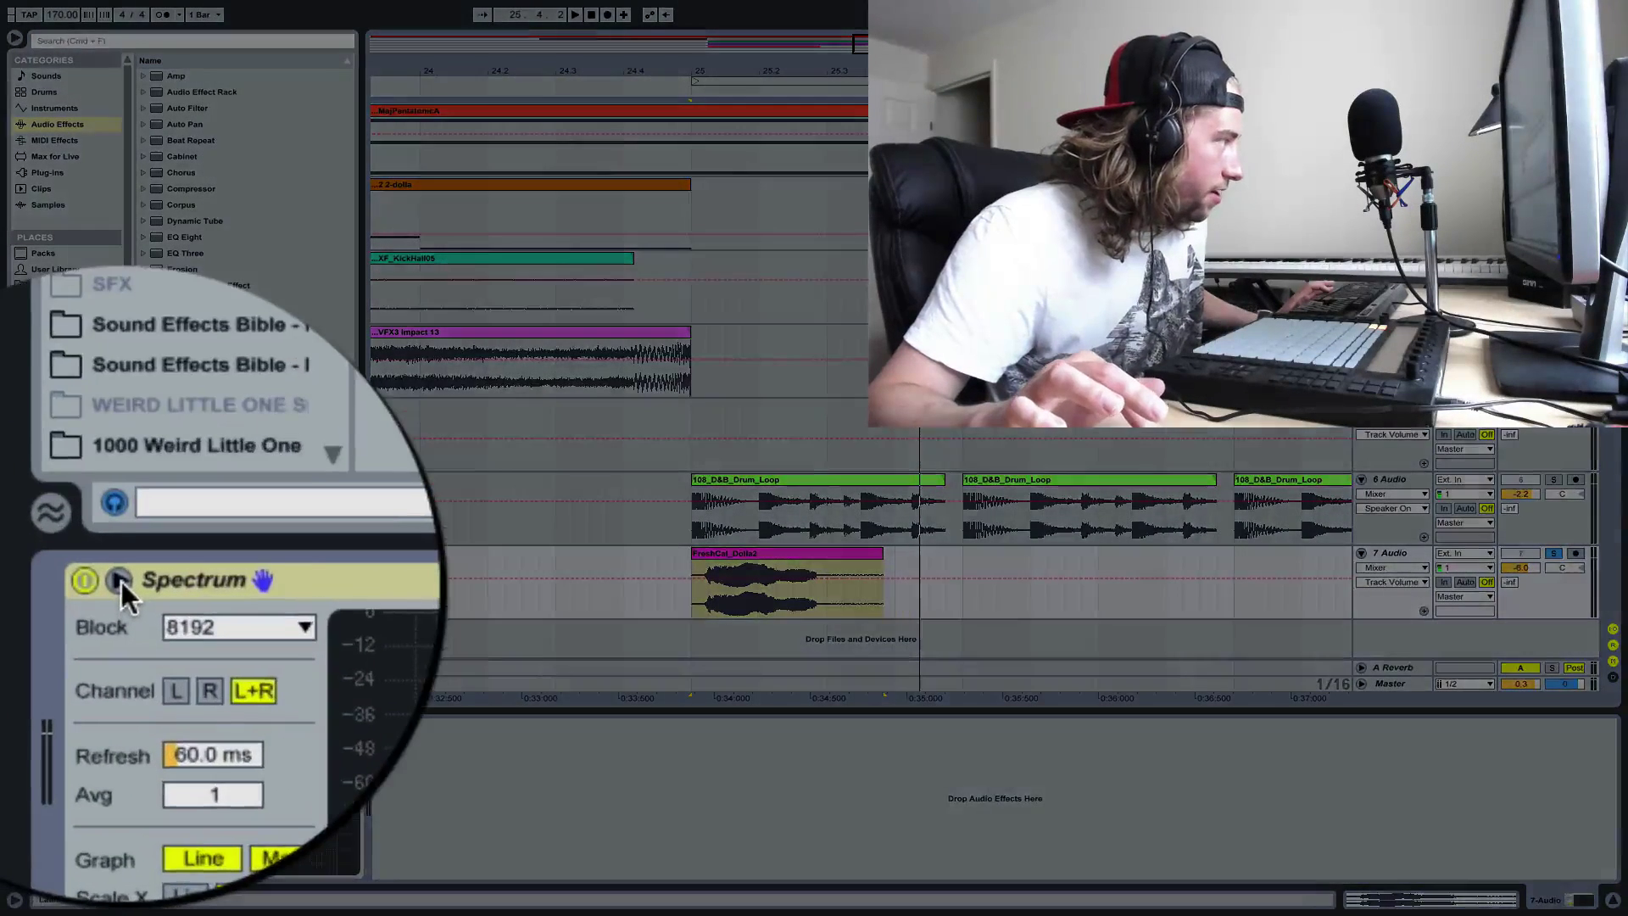
left_click(42, 726)
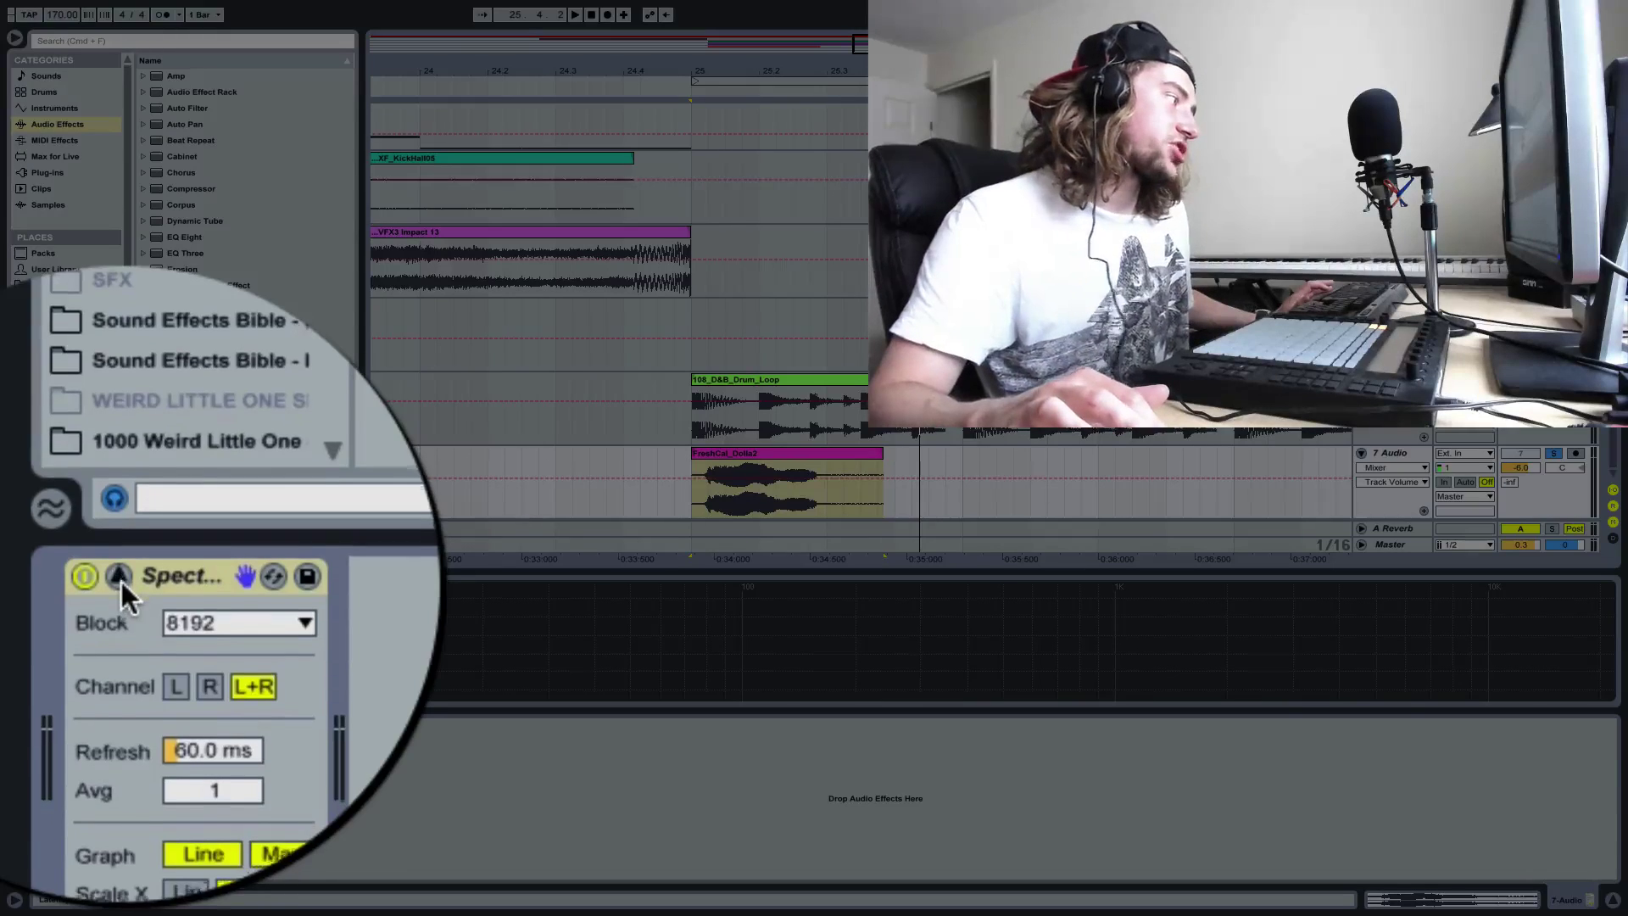
left_click(98, 785)
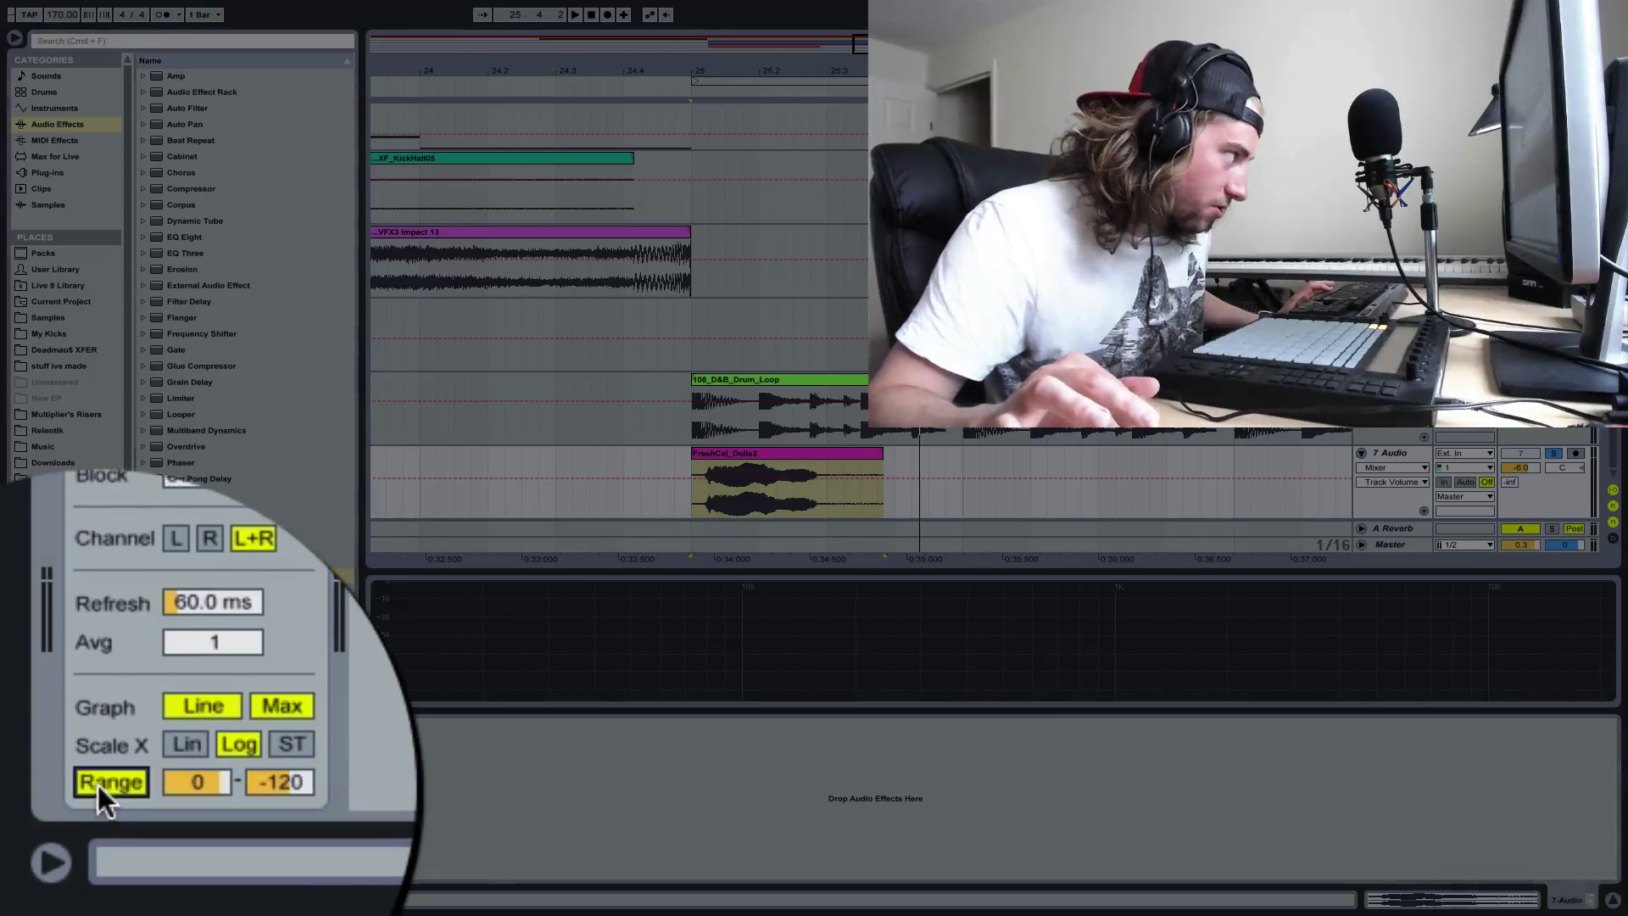
left_click_drag(282, 788, 283, 755)
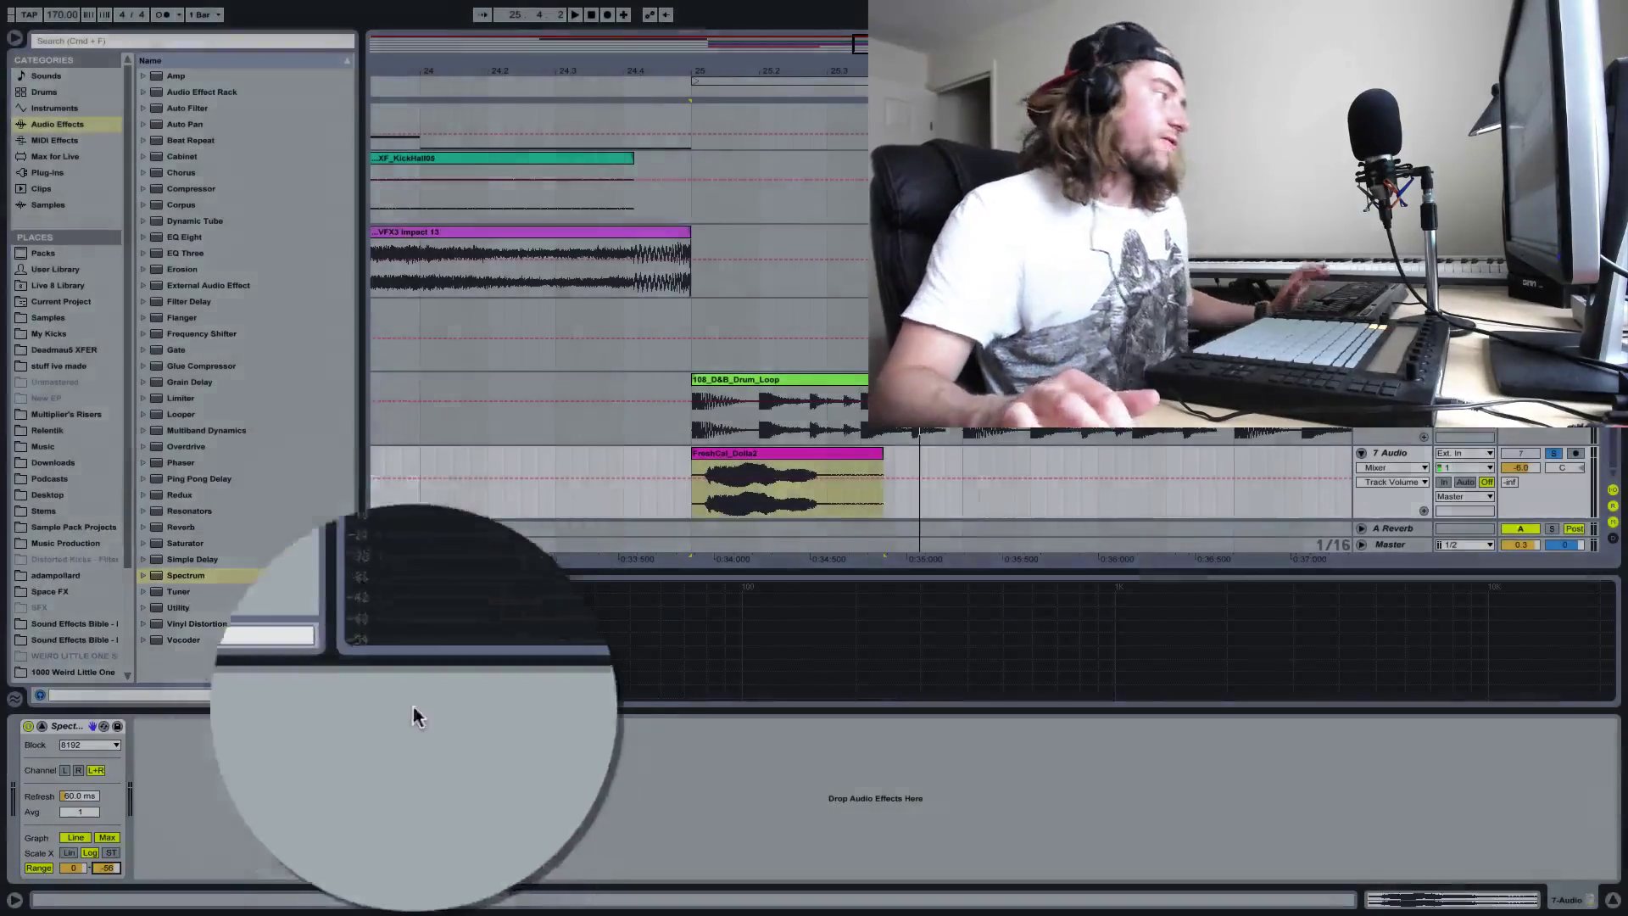
mouse_move(537, 683)
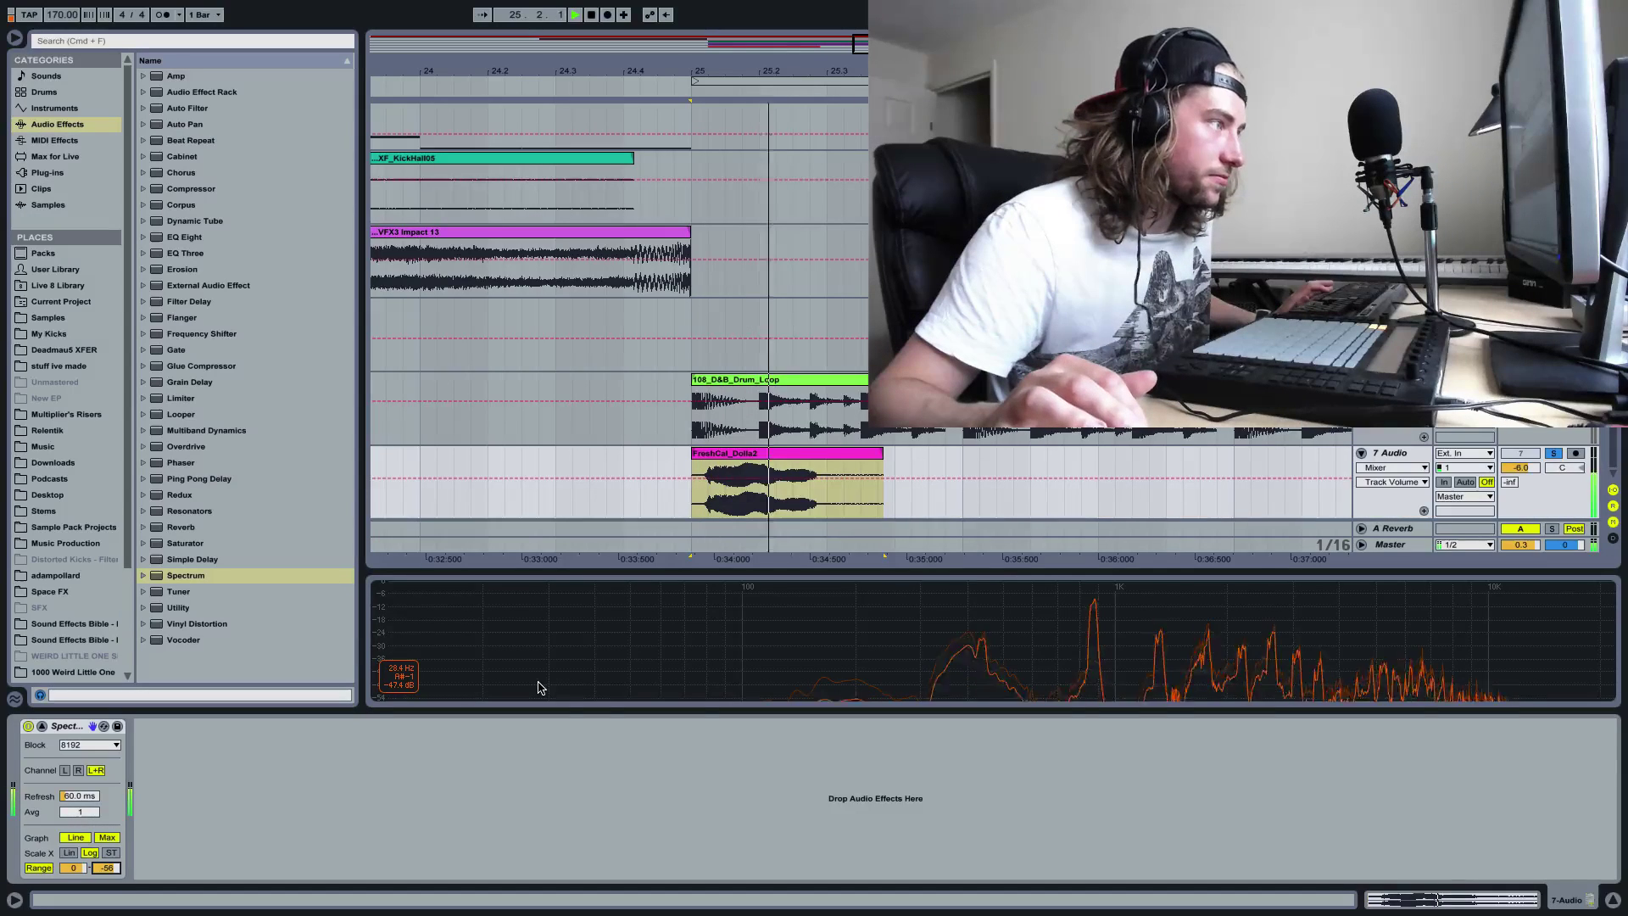
key("space")
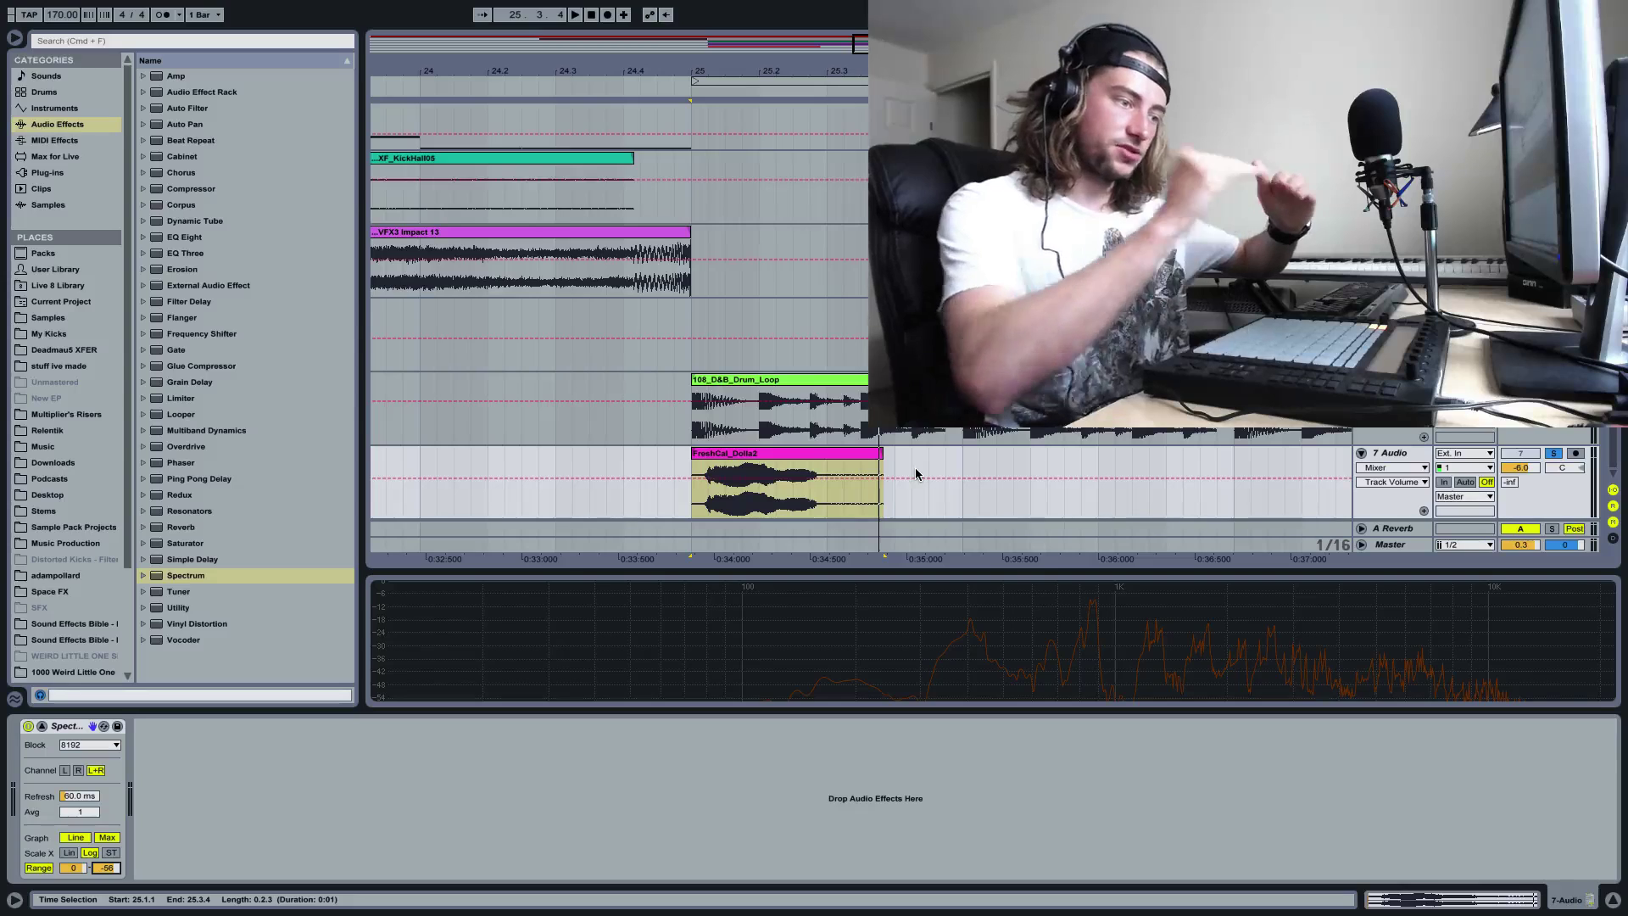
mouse_move(952, 604)
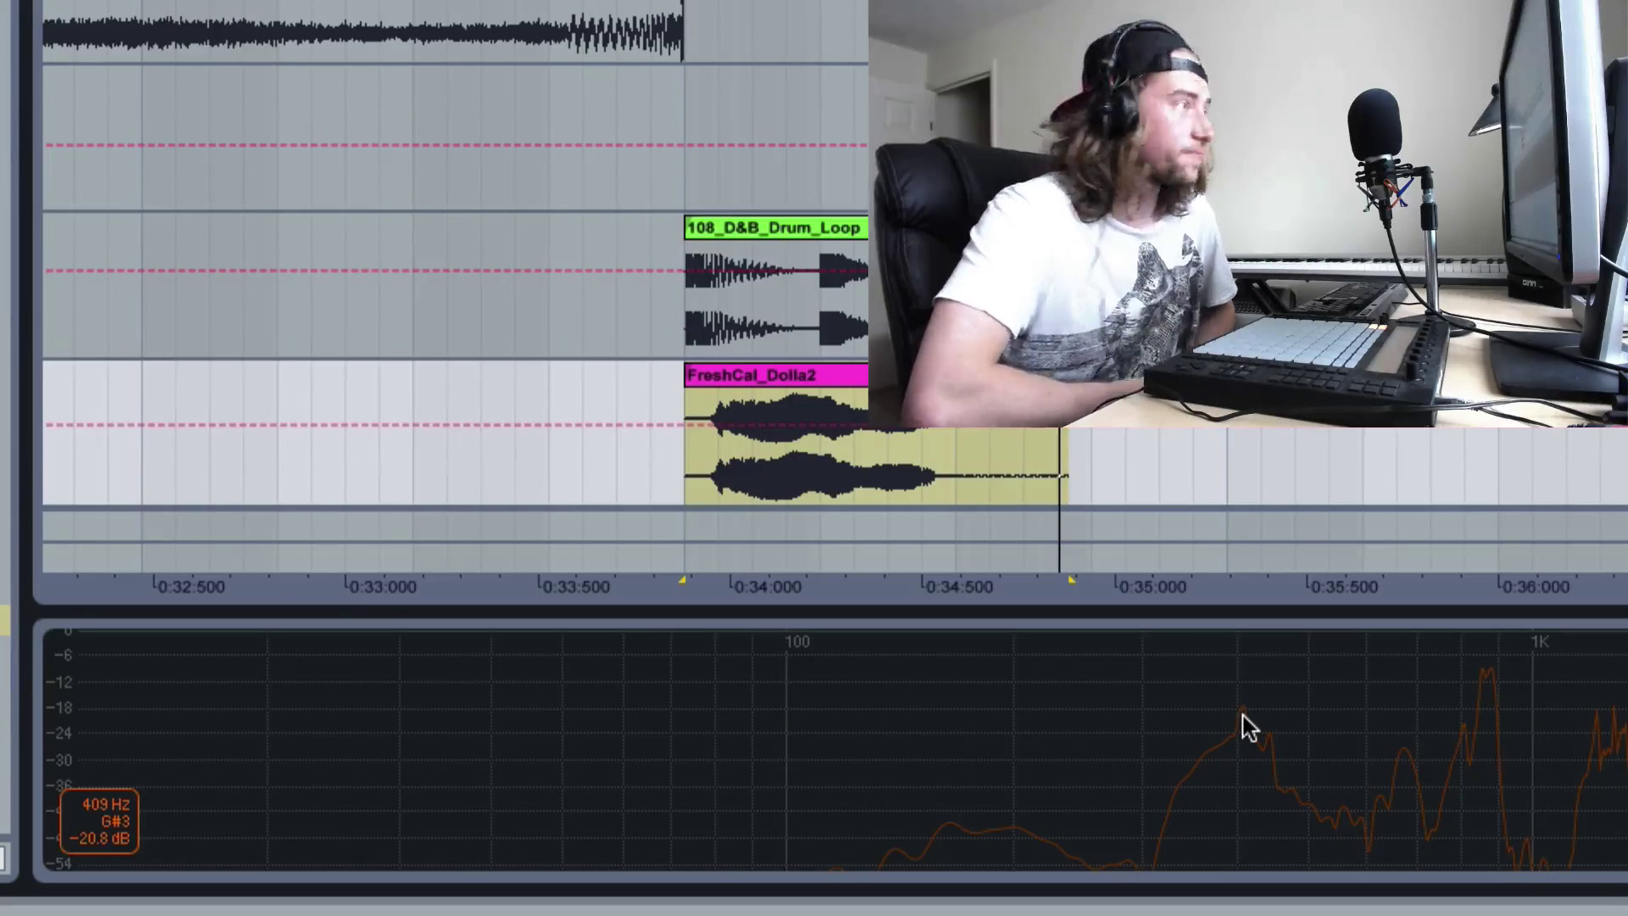
- Swap the 7 Audio track for a new Sampler track and load FreshCal_Dolla2.wav into it
left_click(1094, 412)
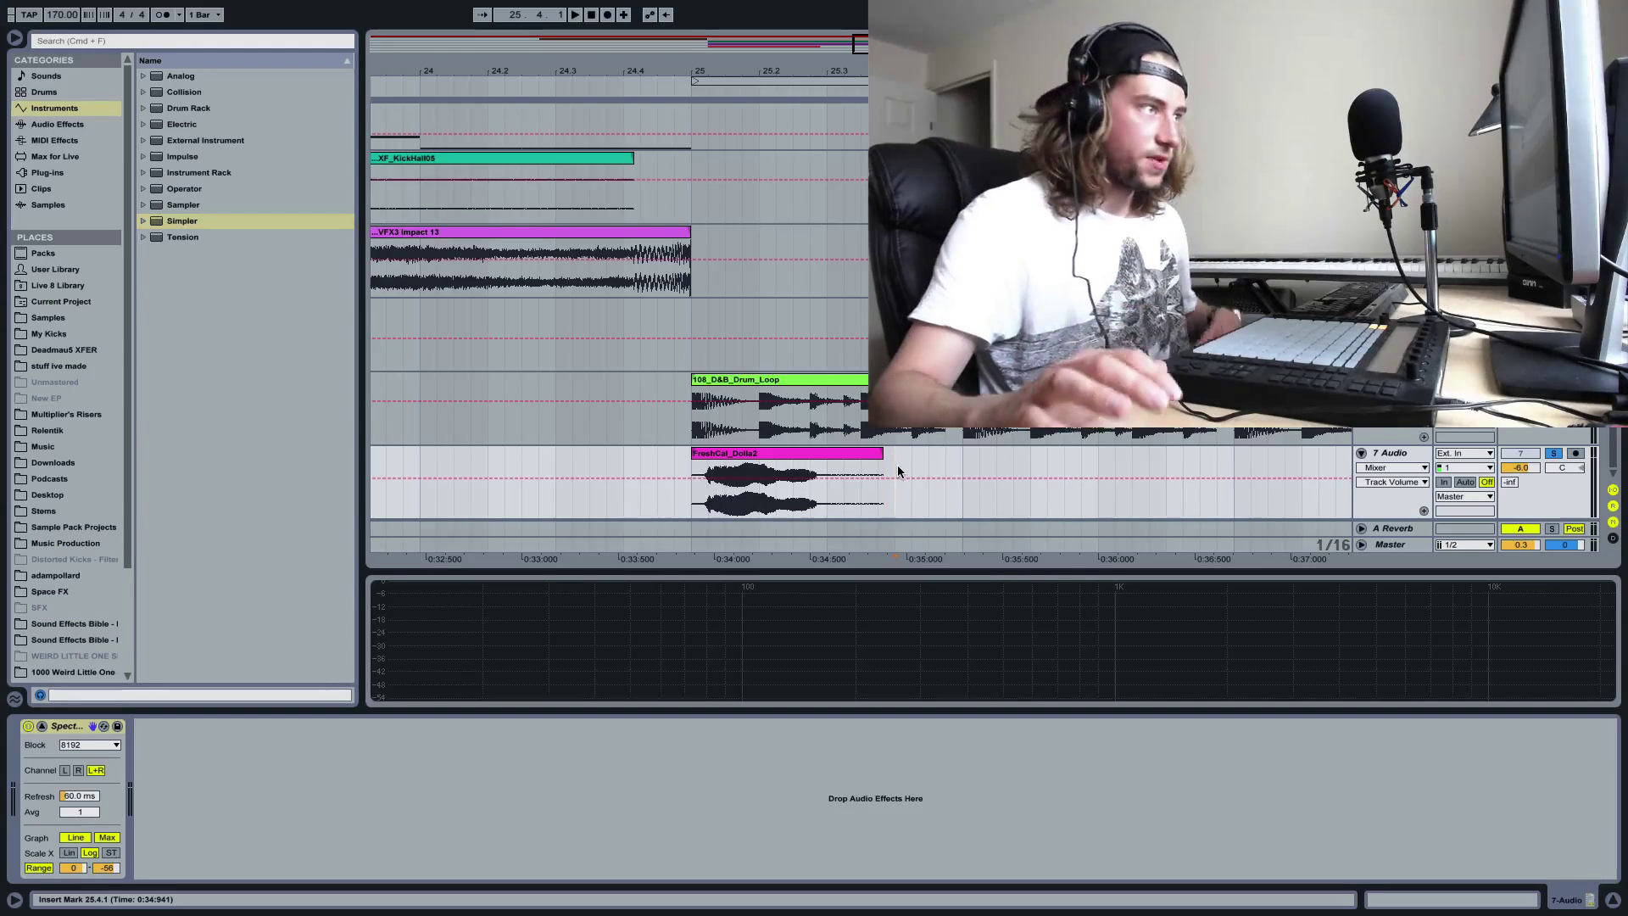
left_click(1387, 454)
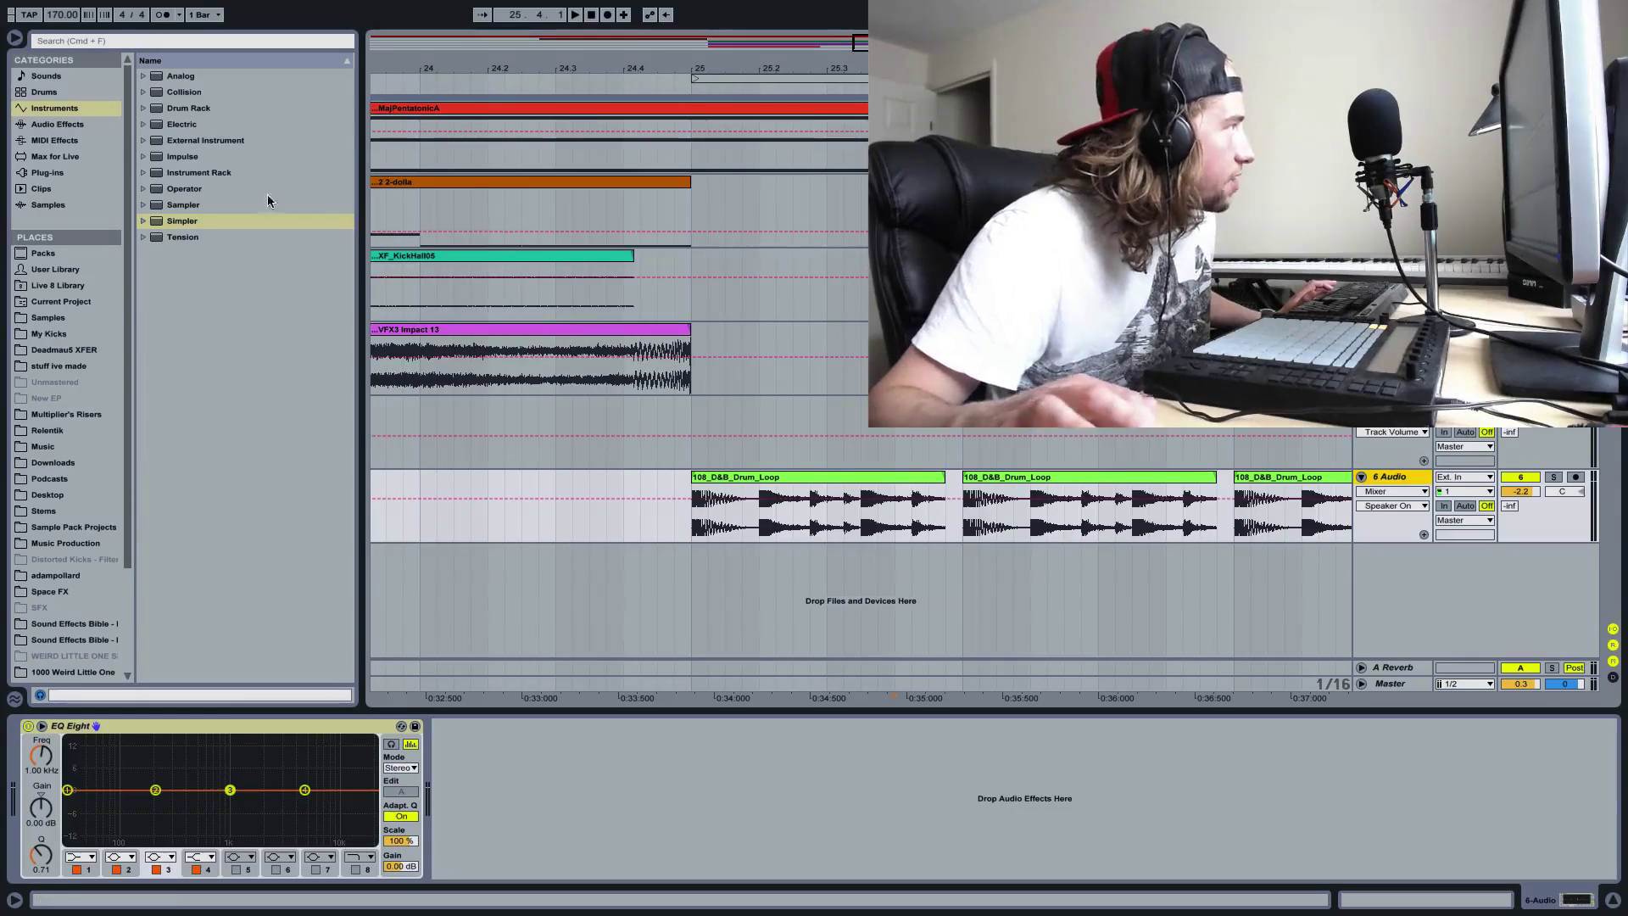
left_click_drag(166, 204, 750, 617)
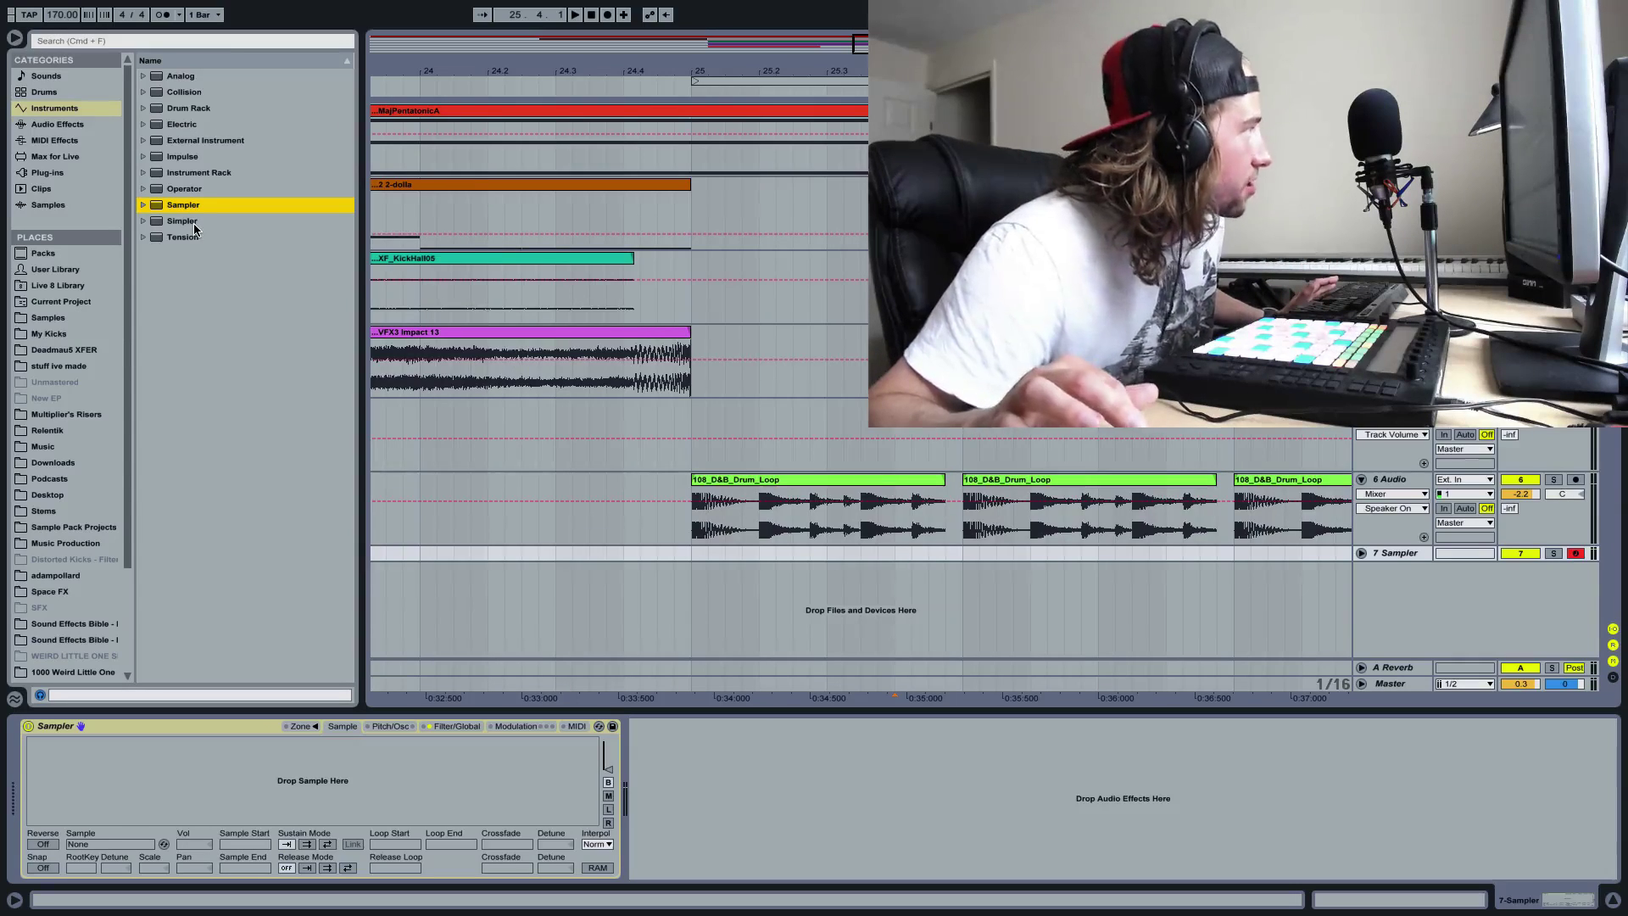
left_click(83, 304)
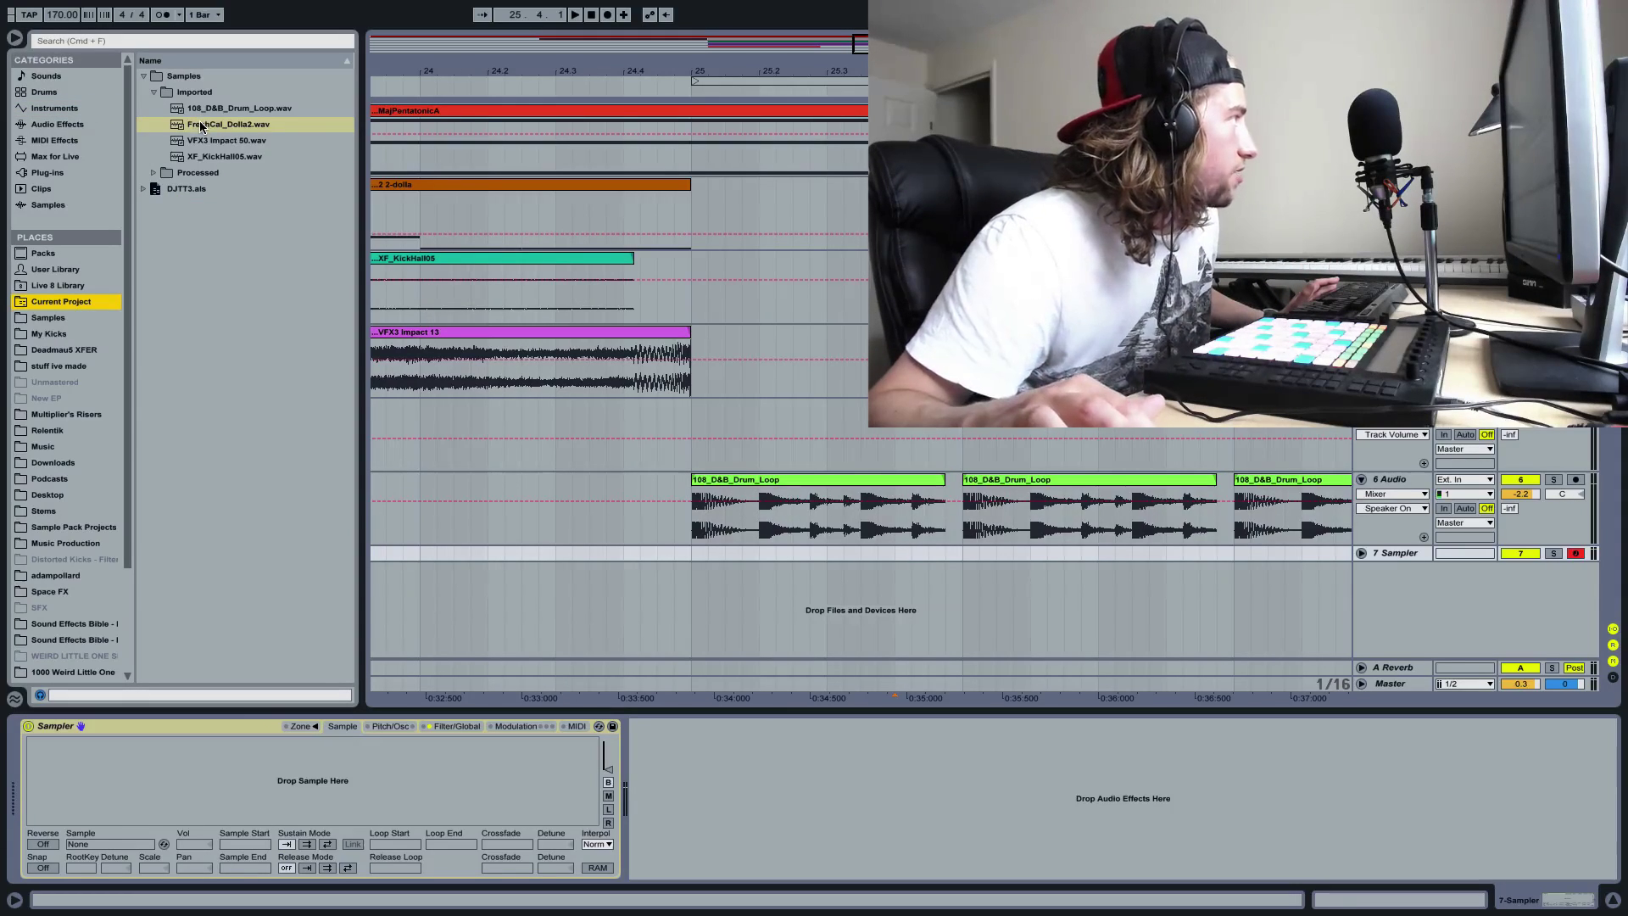
left_click_drag(202, 127, 229, 767)
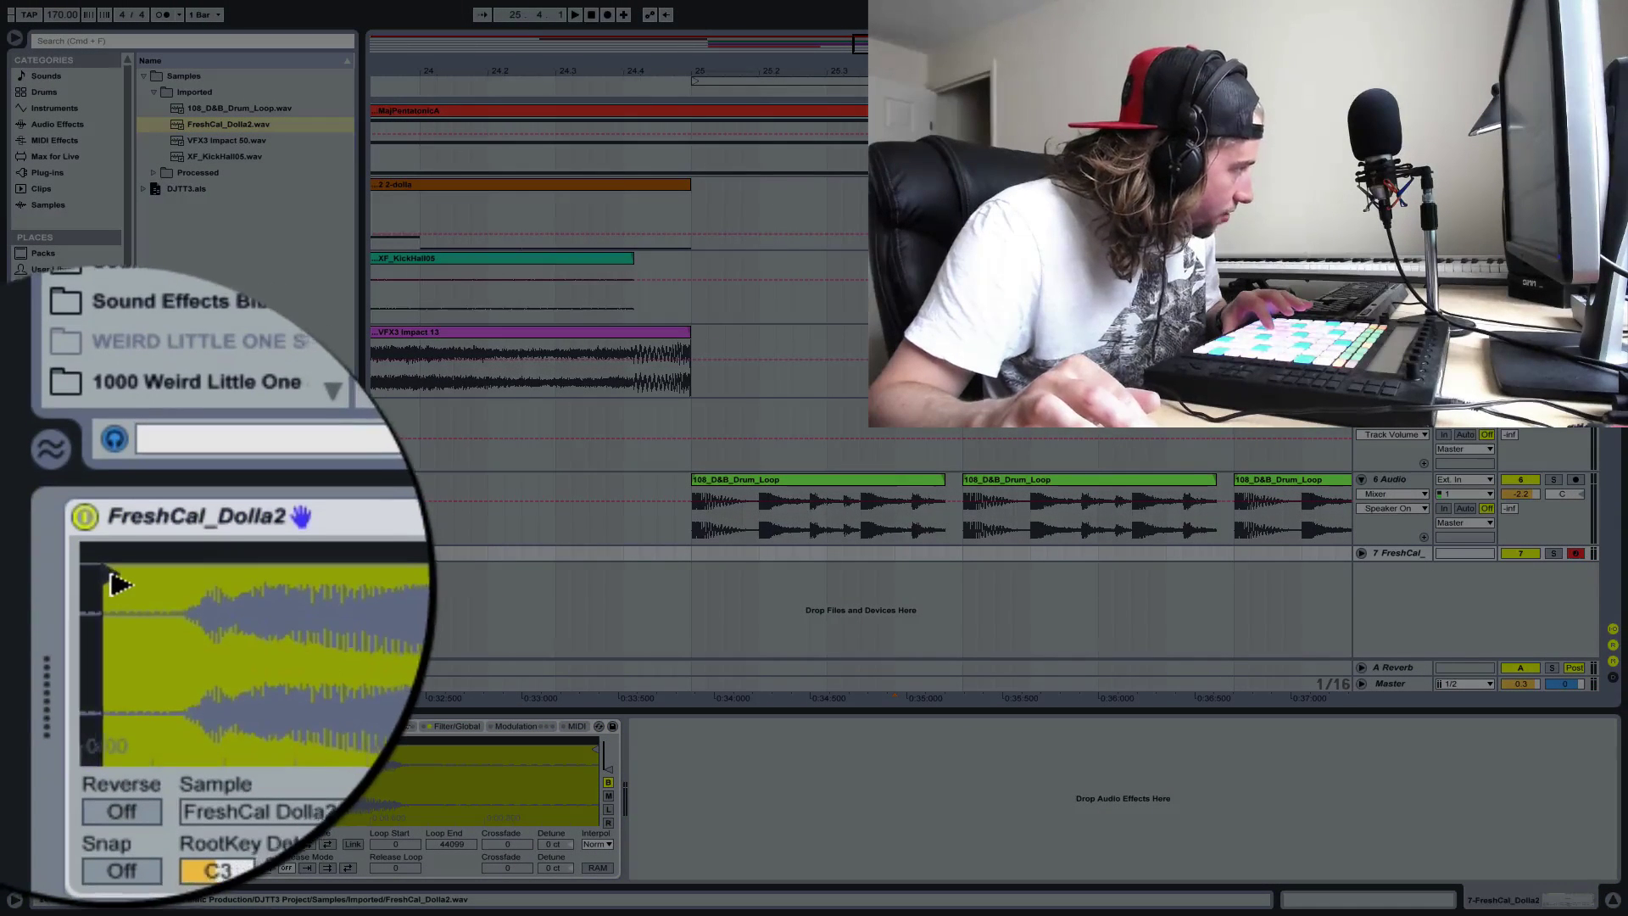
- Move the FreshCal_Dolla2 sample's start marker later and its end marker earlier
left_click_drag(93, 585, 193, 583)
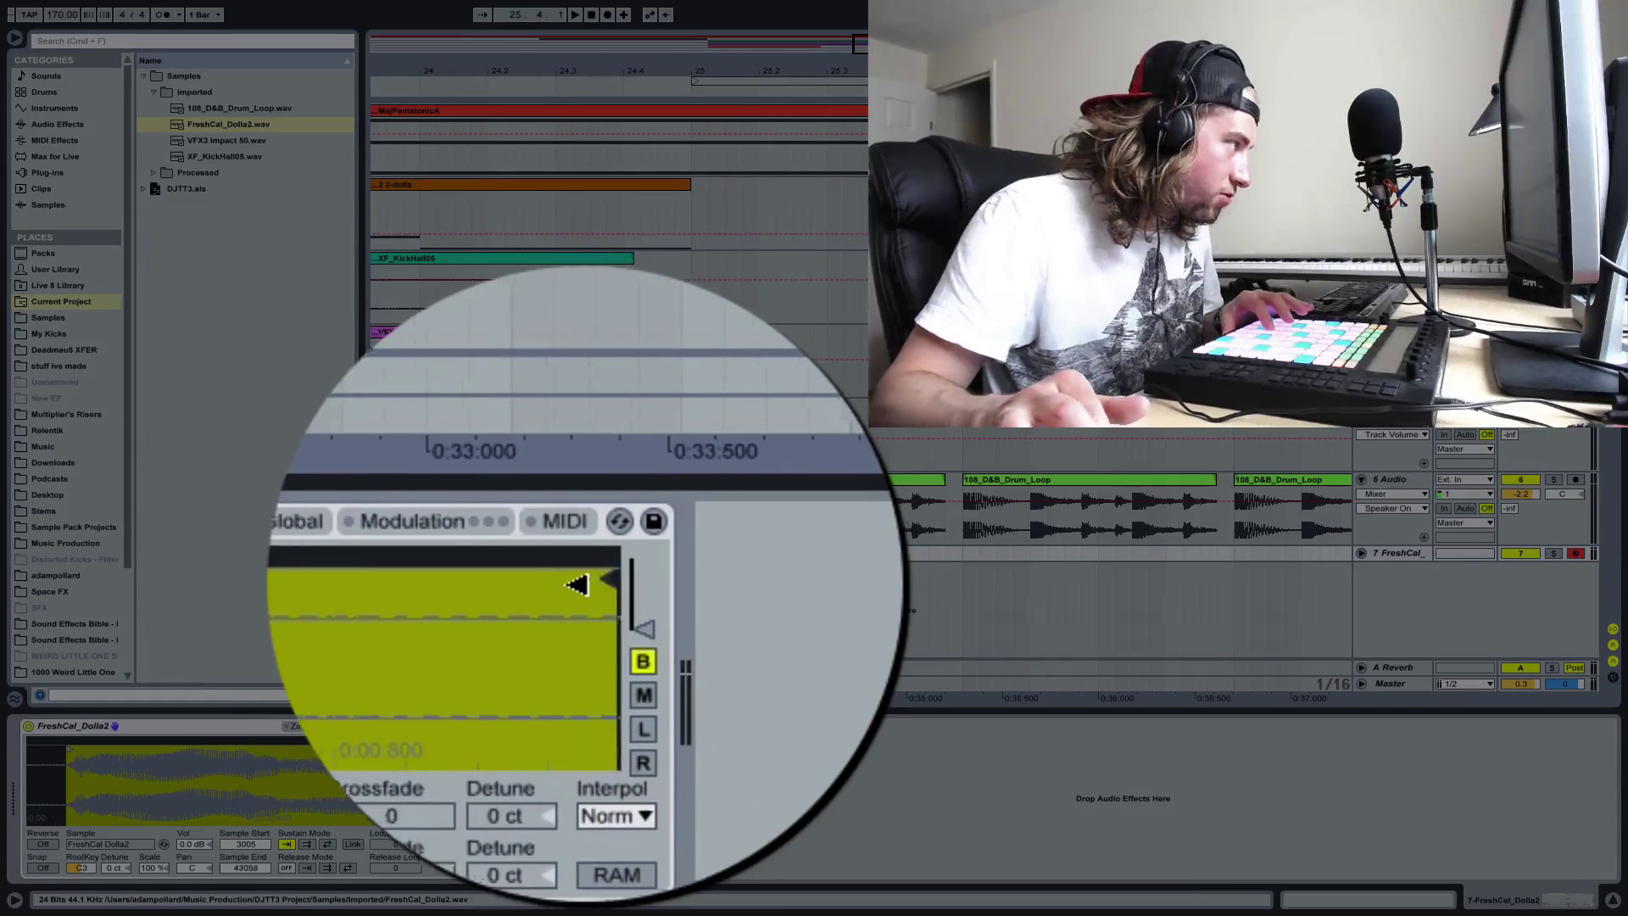
left_click_drag(581, 581, 396, 585)
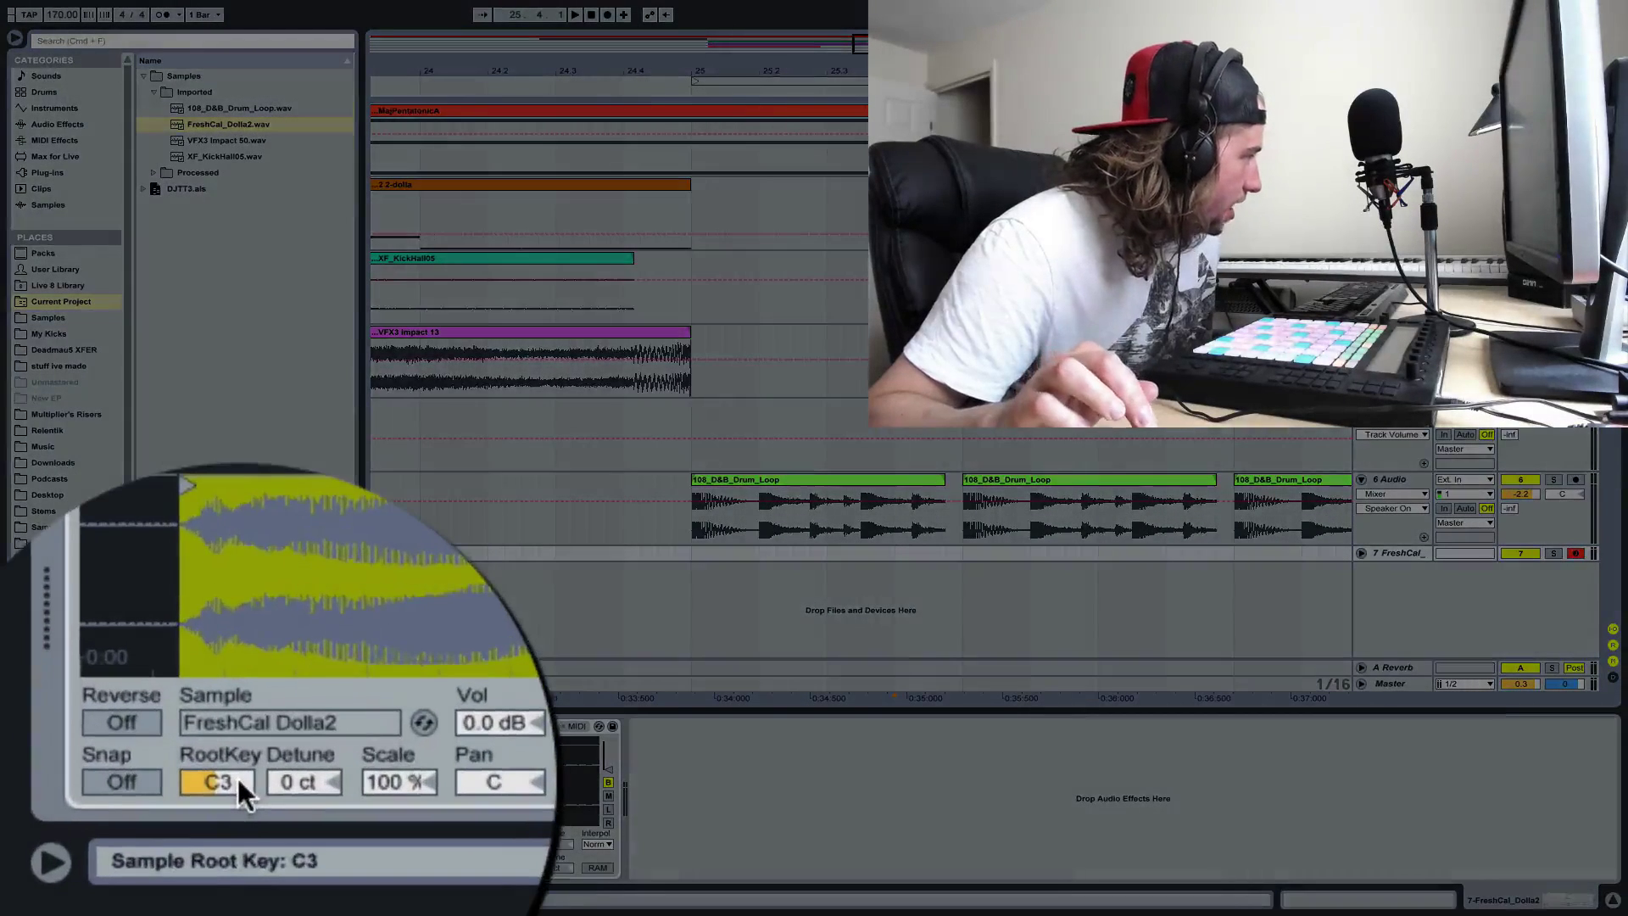
- Step the sample's root key from C3 up to A3, then select the vocal's track
left_click(241, 780)
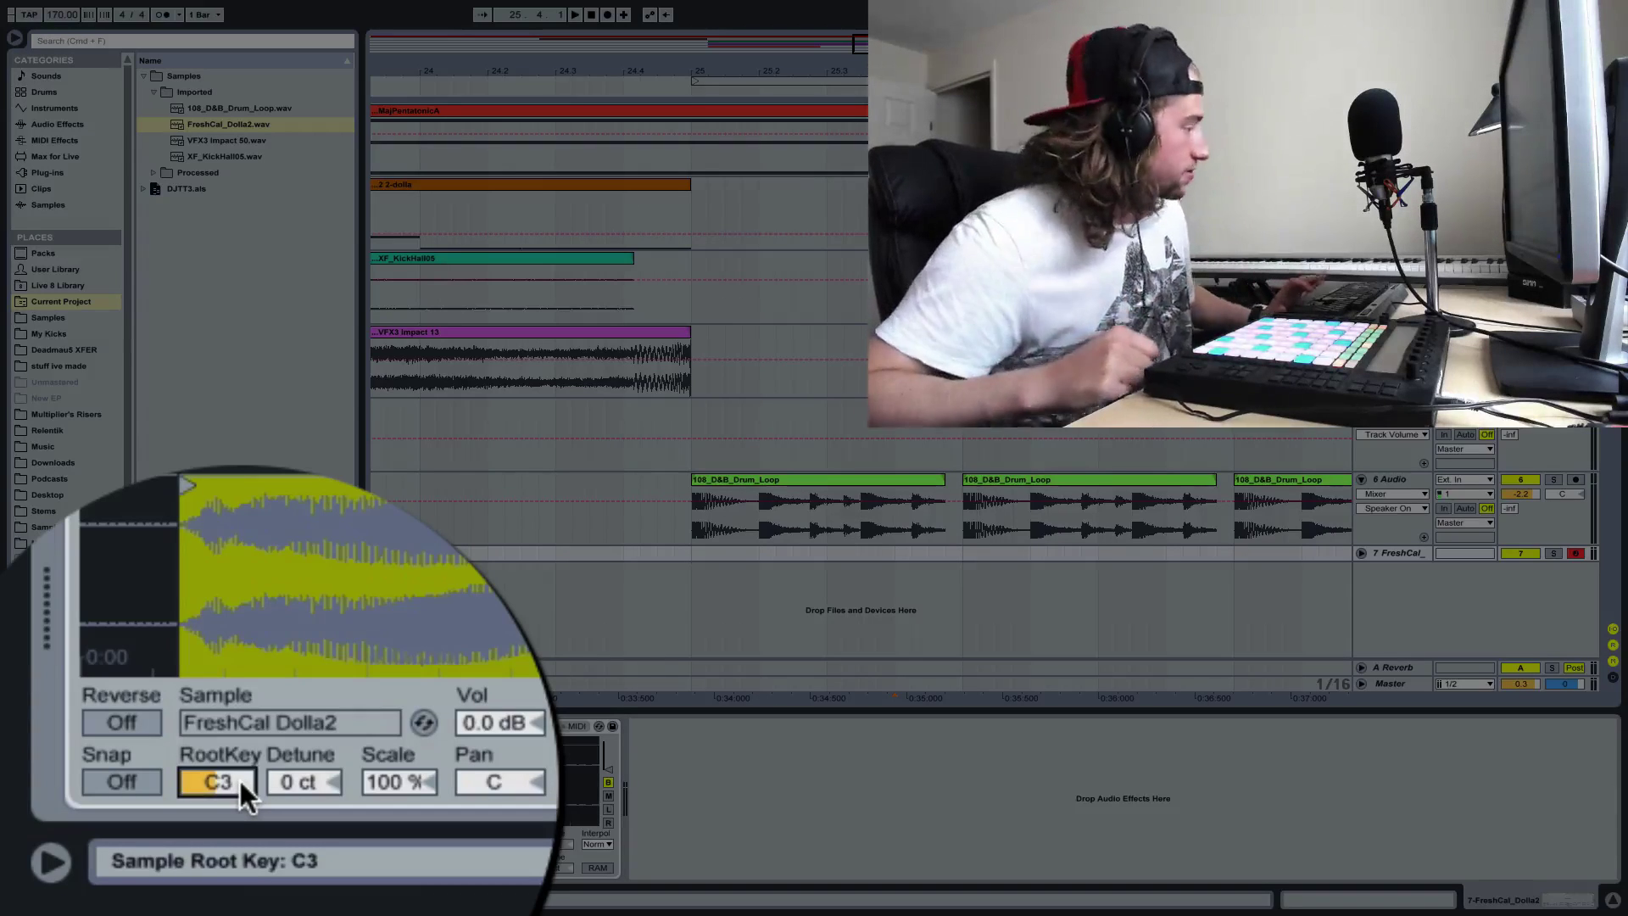
key("Down")
key("Down")
key("Up")
key("Up")
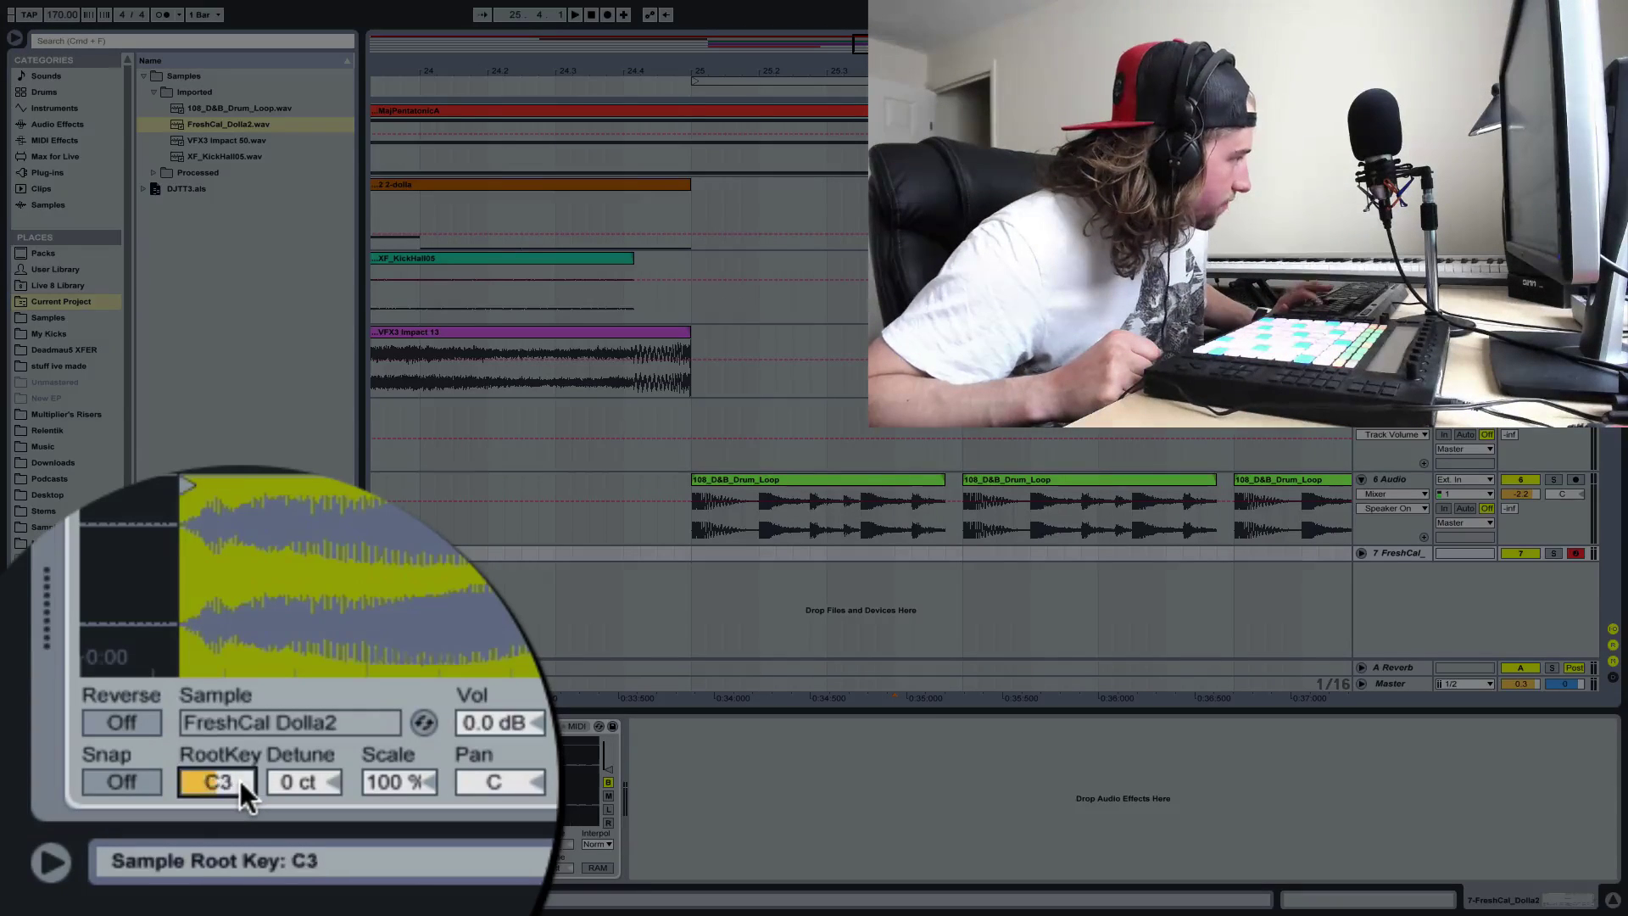
key("Up")
key("Up")
key("Up")
key("Up")
key("Up")
key("Up")
key("Up")
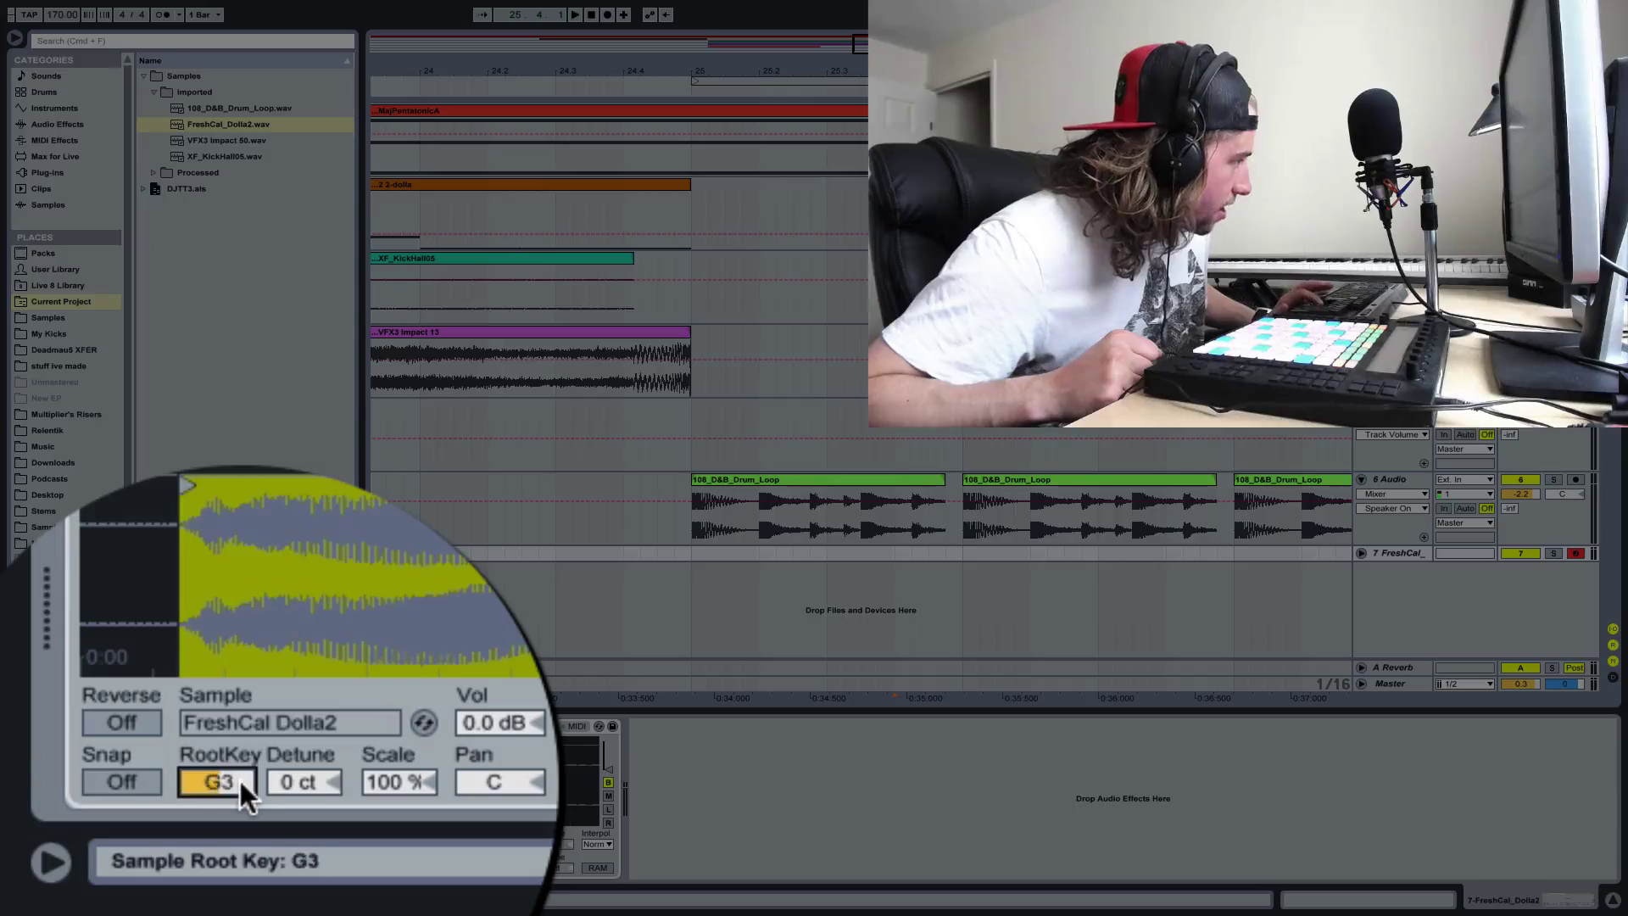
key("Up")
key("Up")
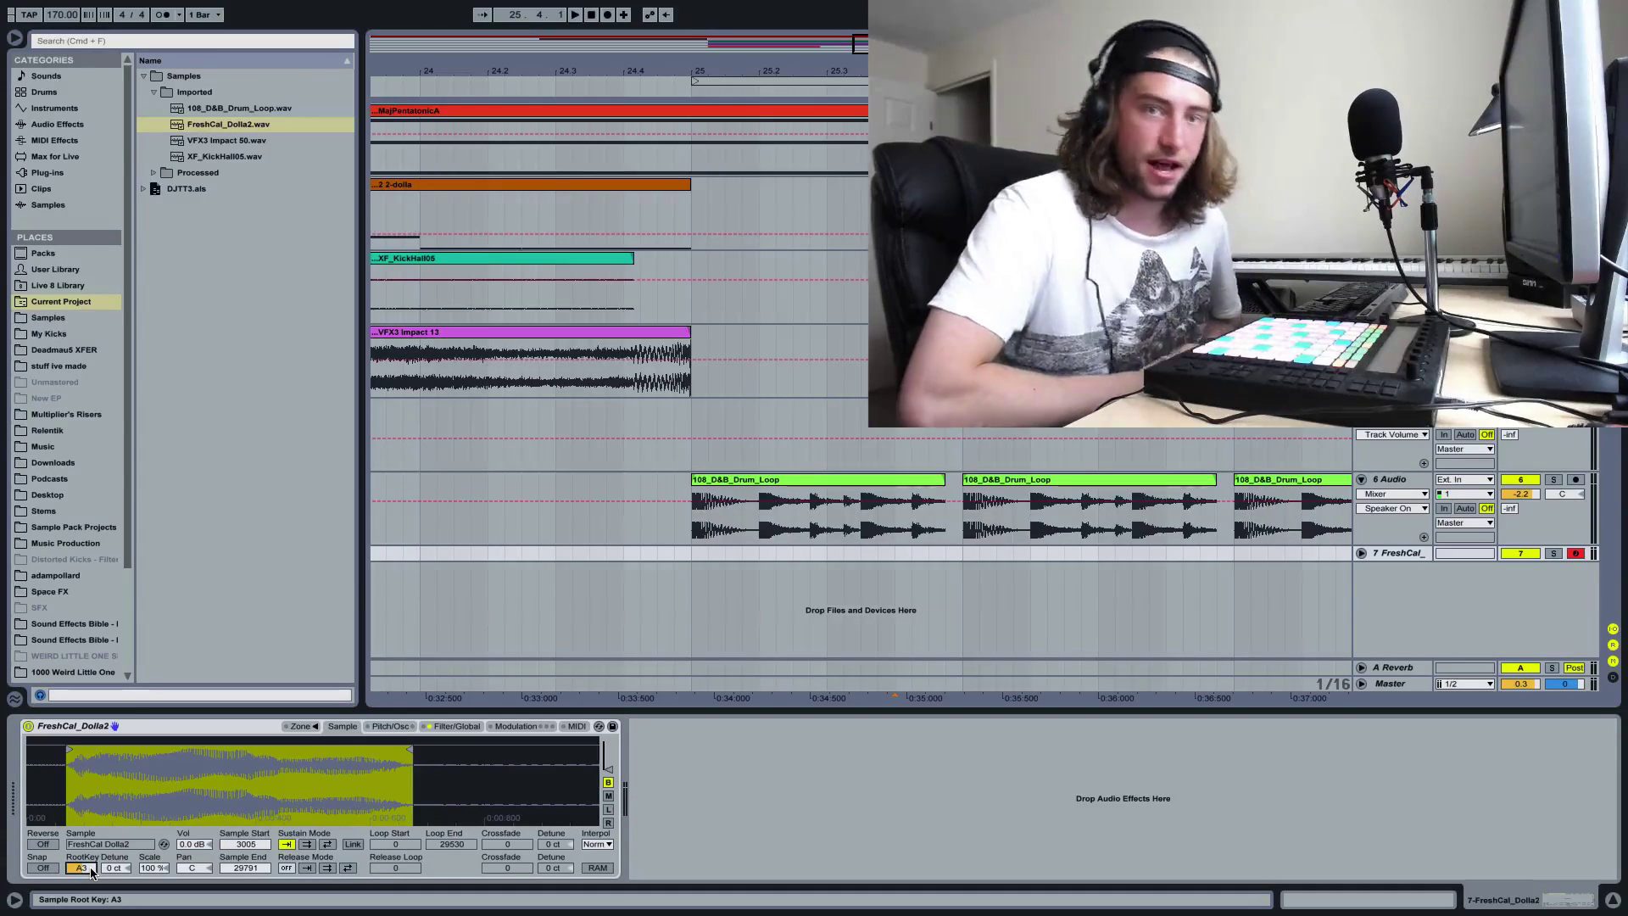
left_click(1398, 553)
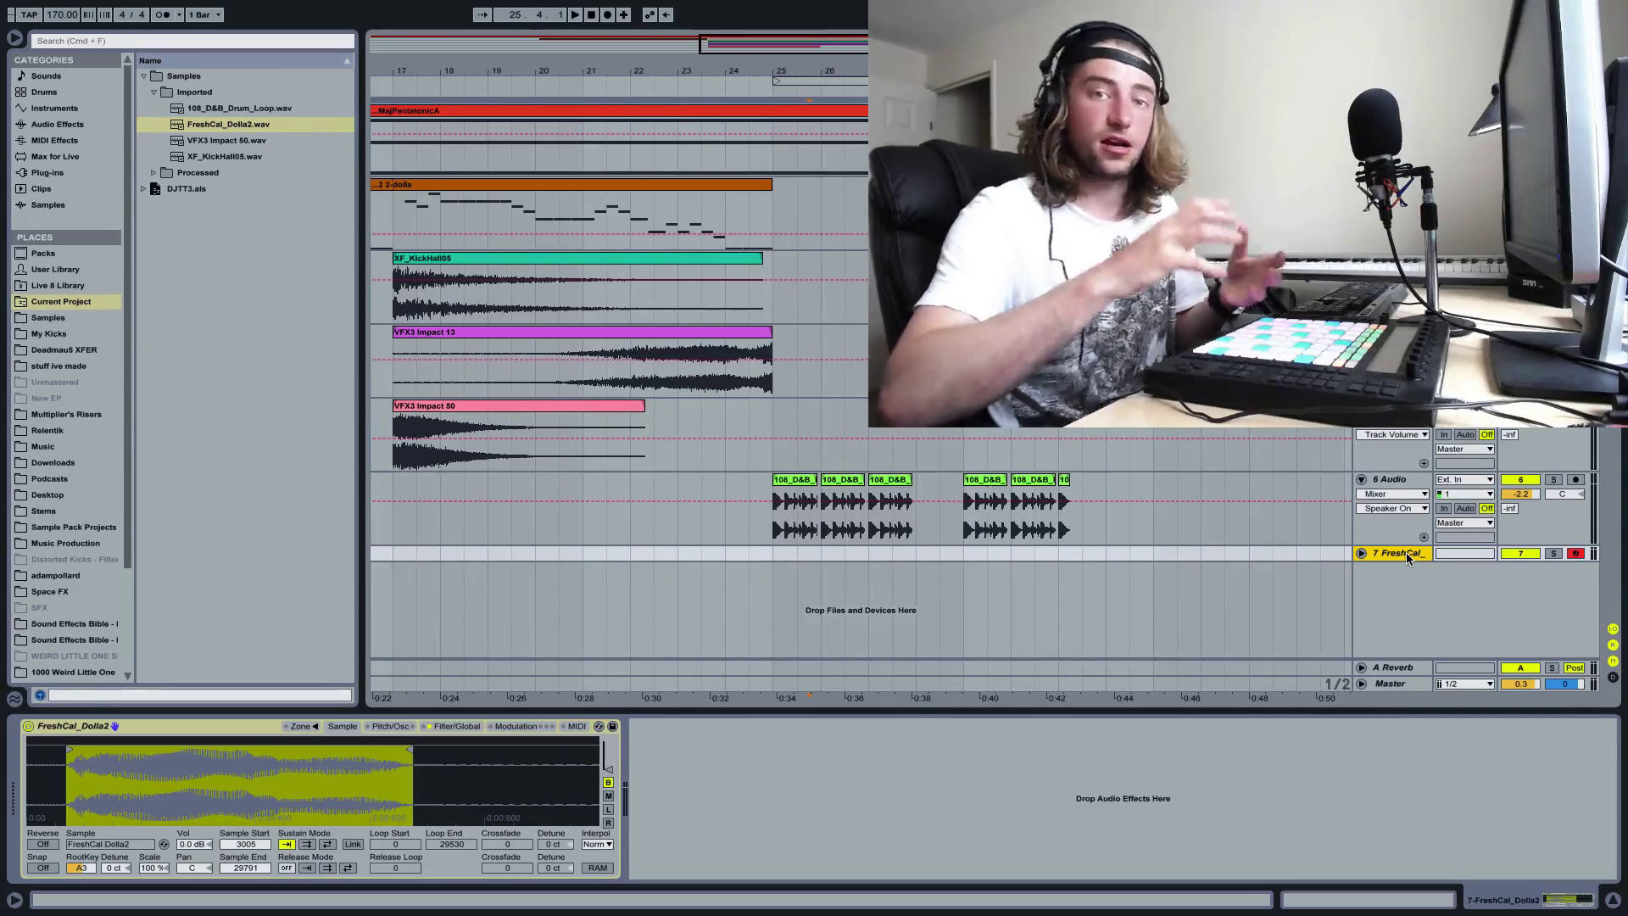
- Switch to the 2-dolla track's device chain and bypass Toraverb
key("Up")
key("Up")
key("Up")
key("Up")
key("Up")
key("minus")
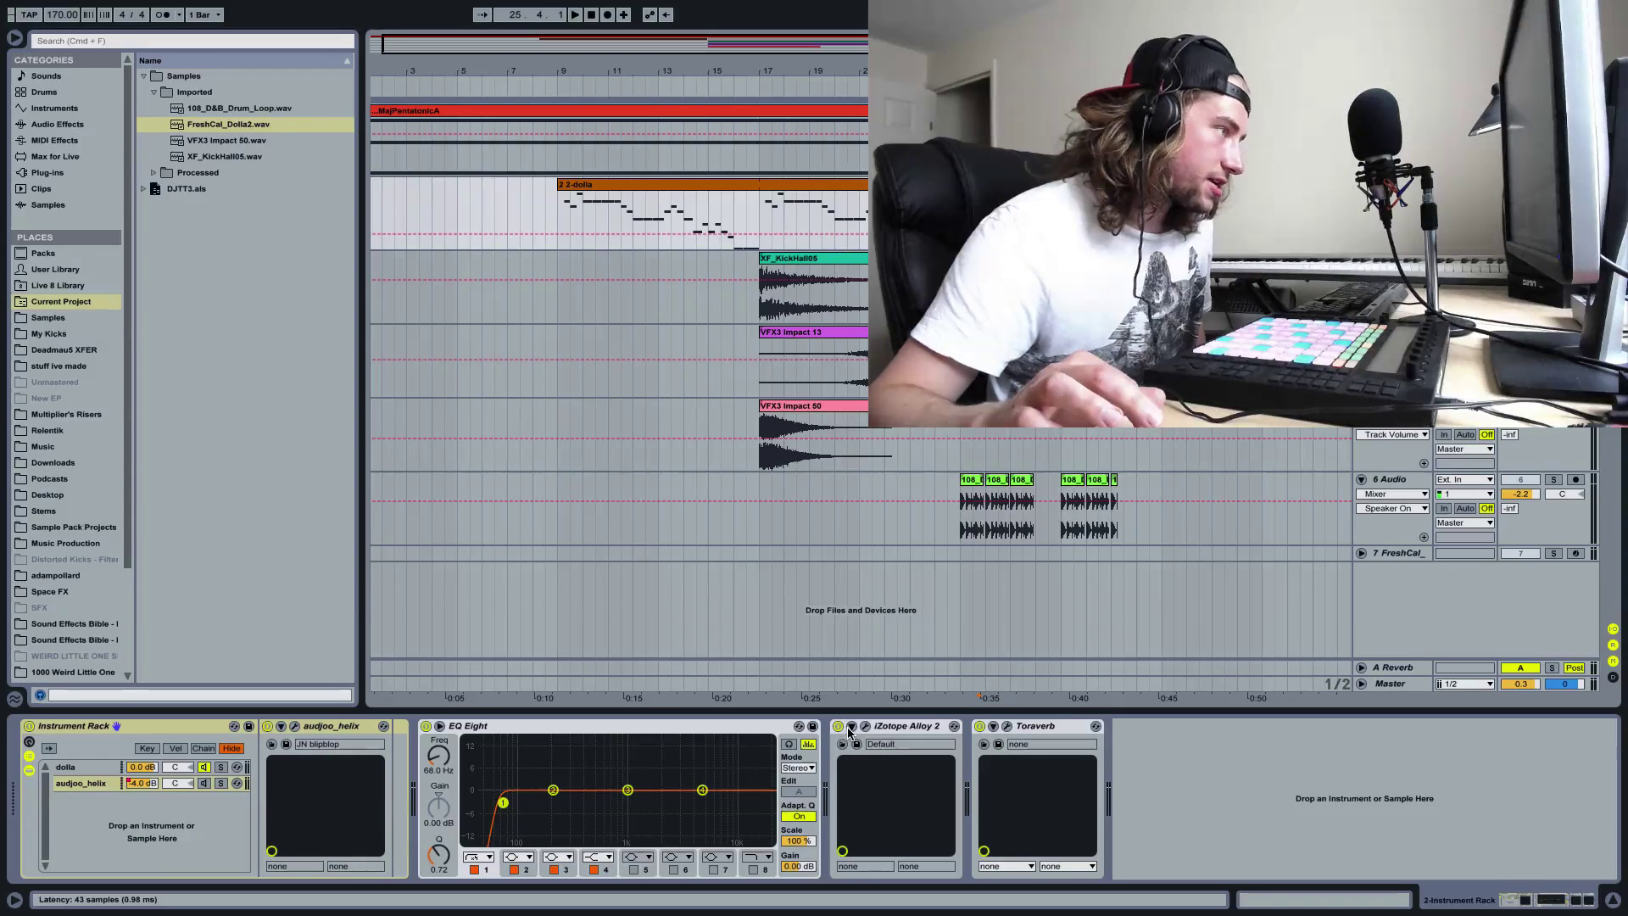
left_click(979, 725)
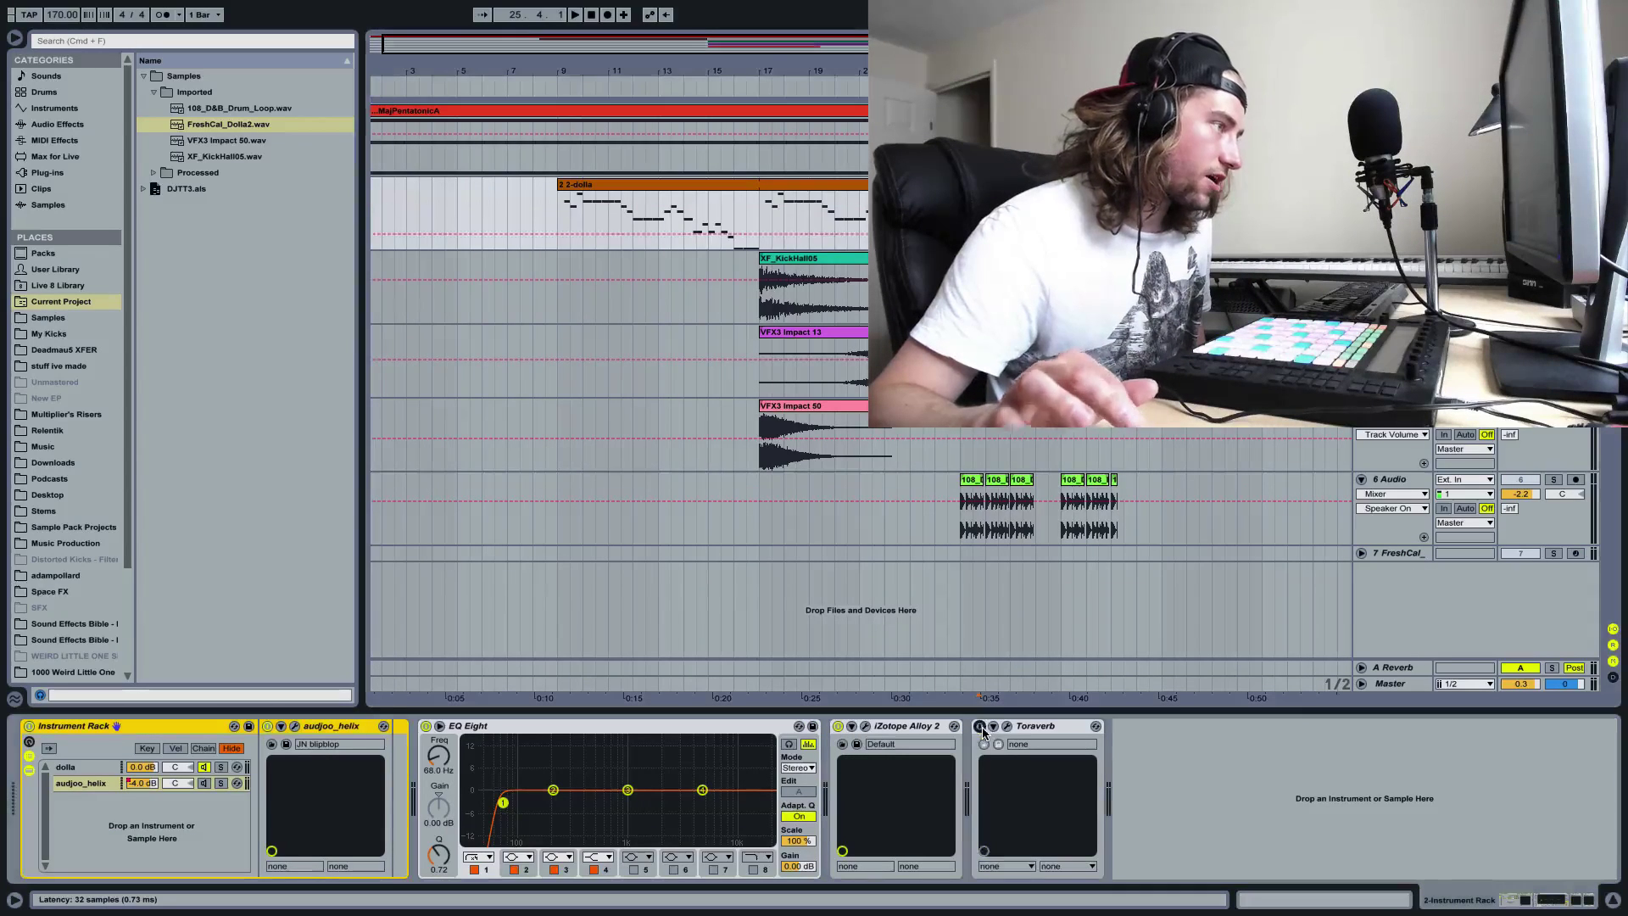
- Compare iZotope Alloy 2 on and off, leaving it enabled
left_click(838, 726)
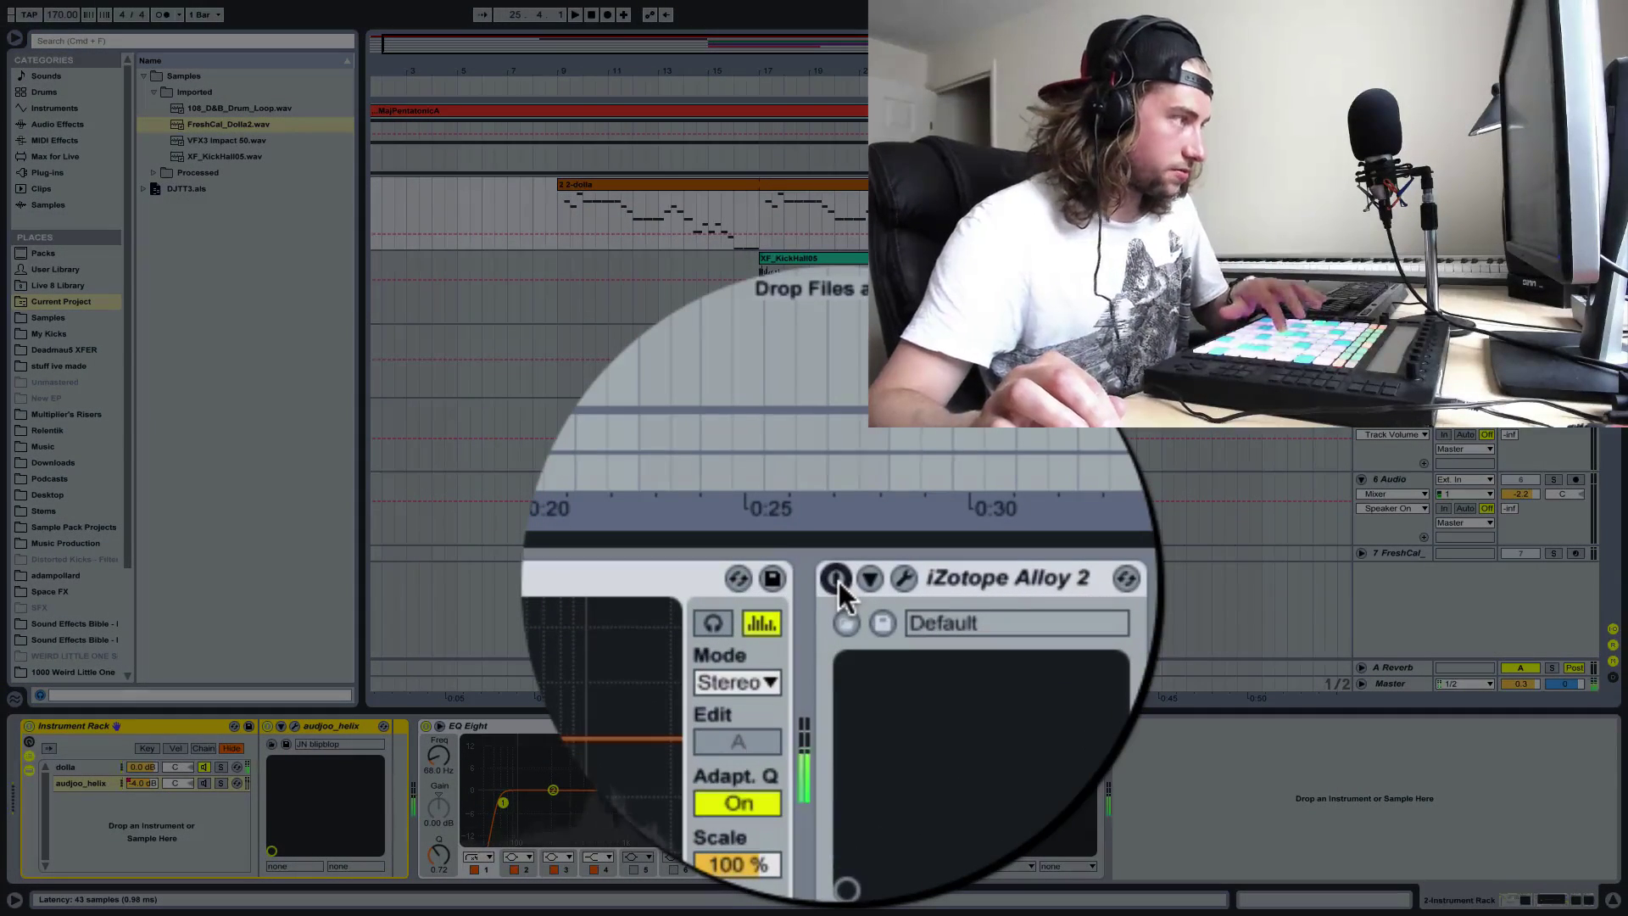
left_click(839, 727)
left_click(838, 726)
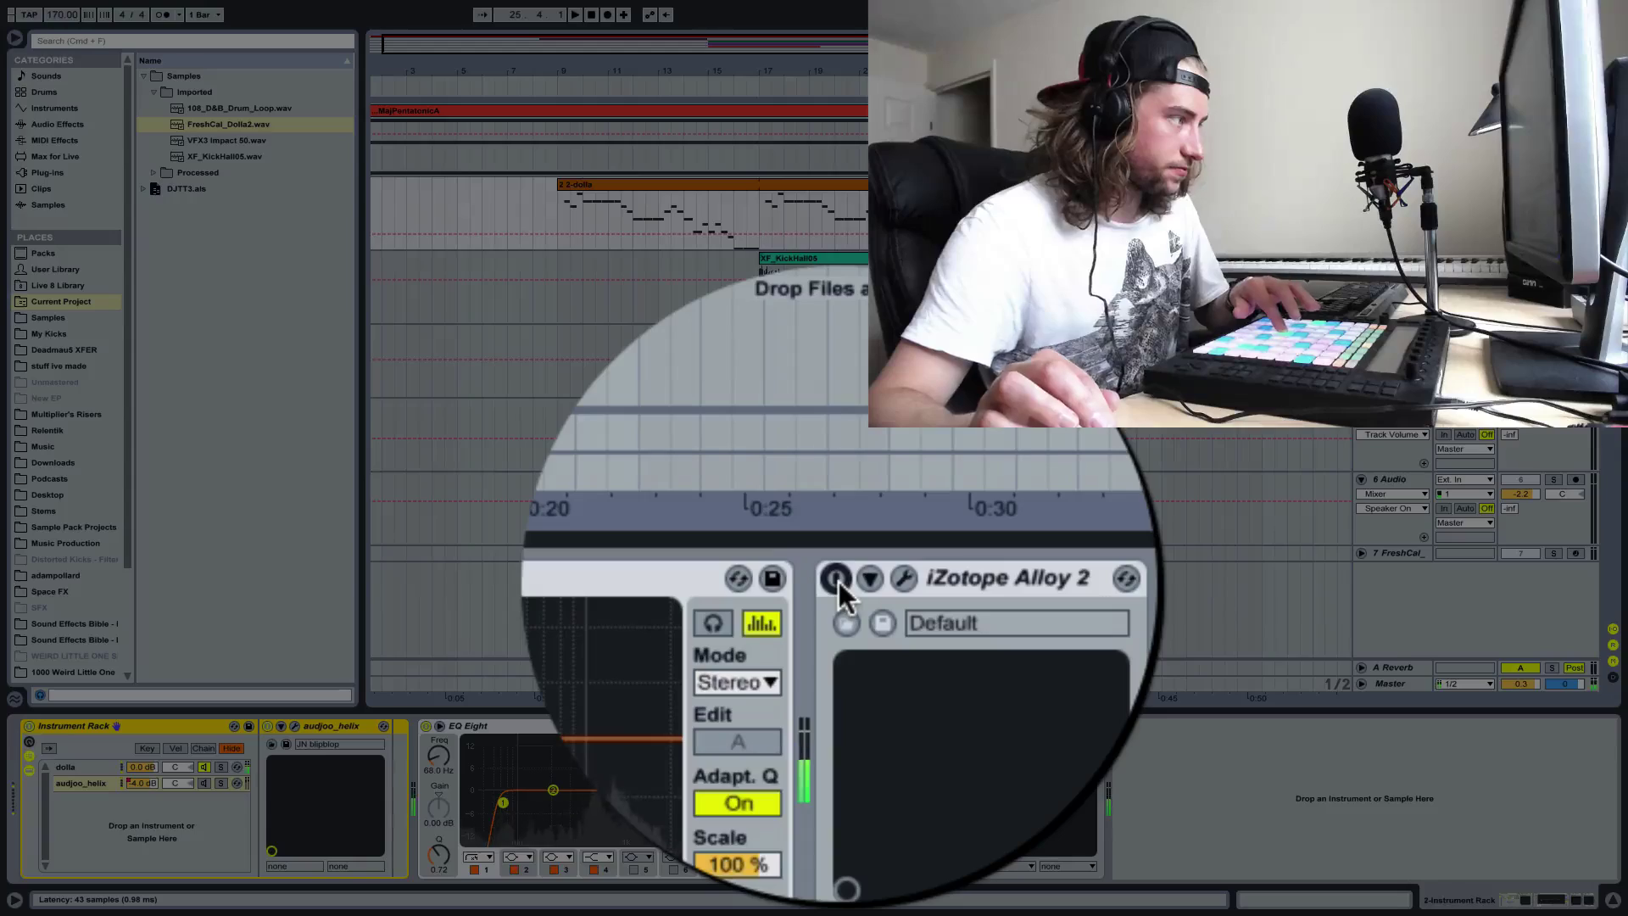
left_click(838, 727)
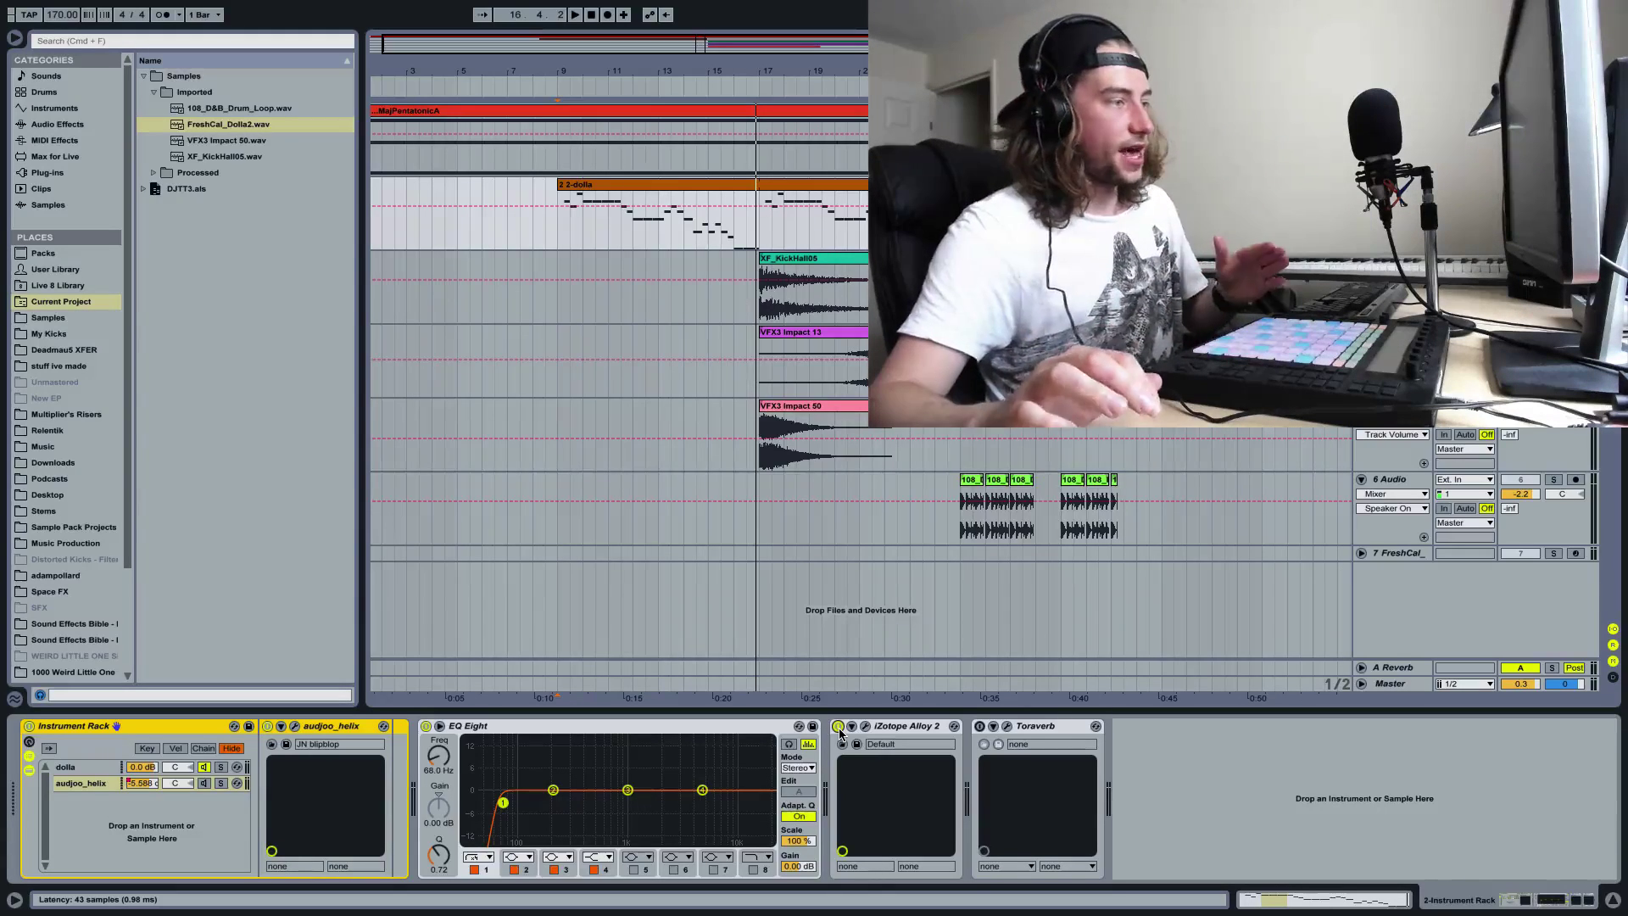
- Re-enable Toraverb, restart playback from bar 9, and compare wet and dry before leaving it on
left_click(979, 727)
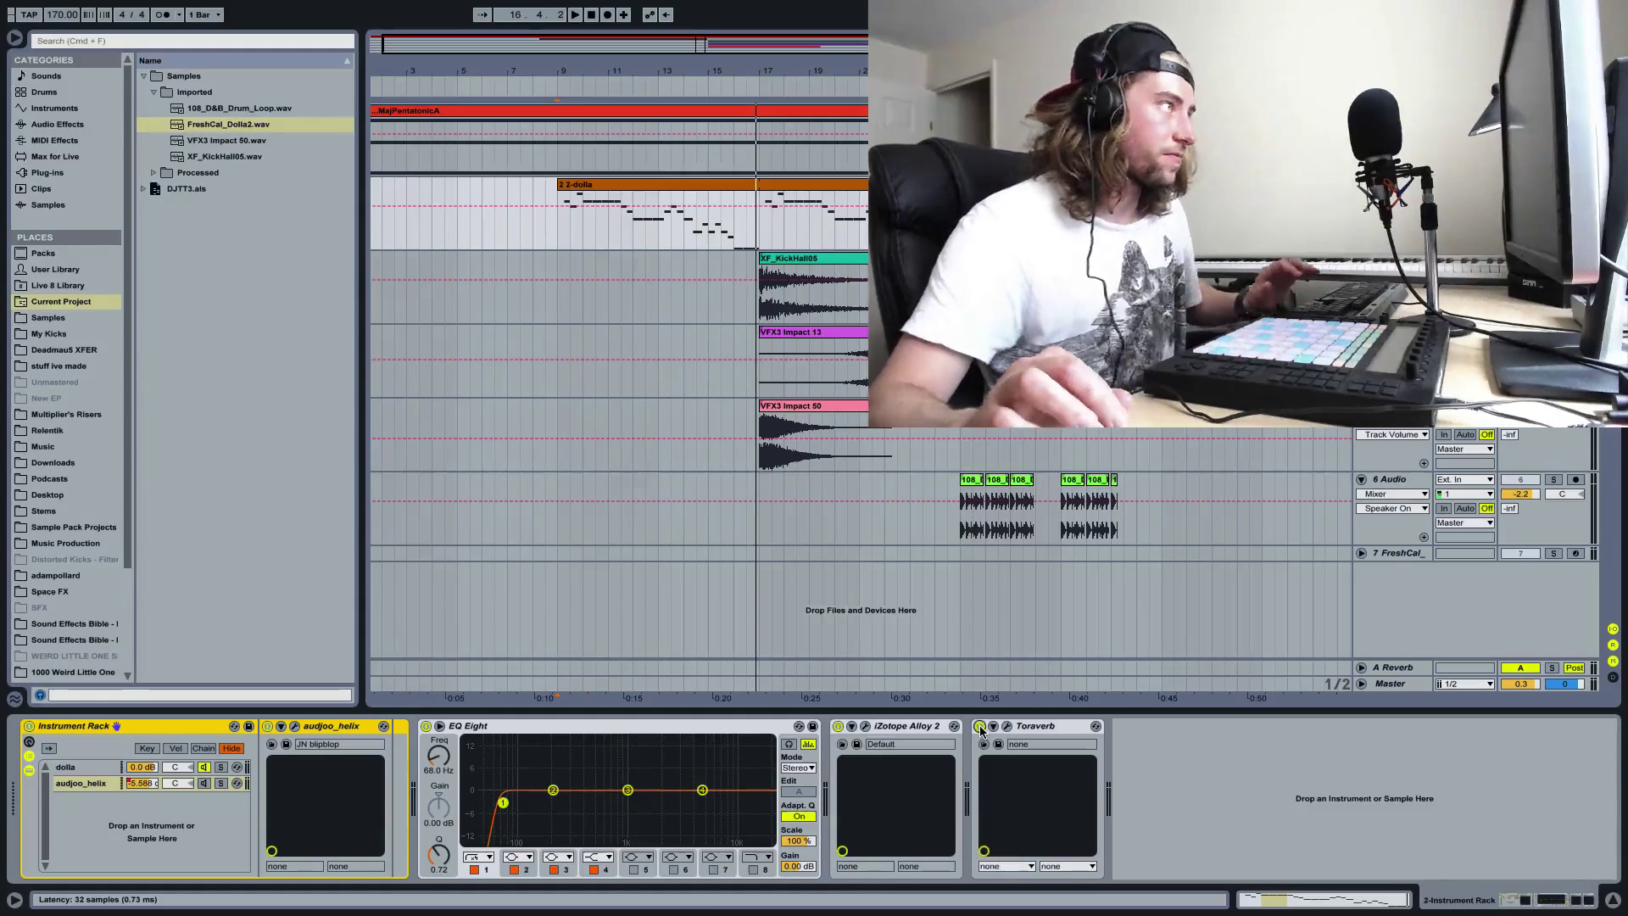
key("space")
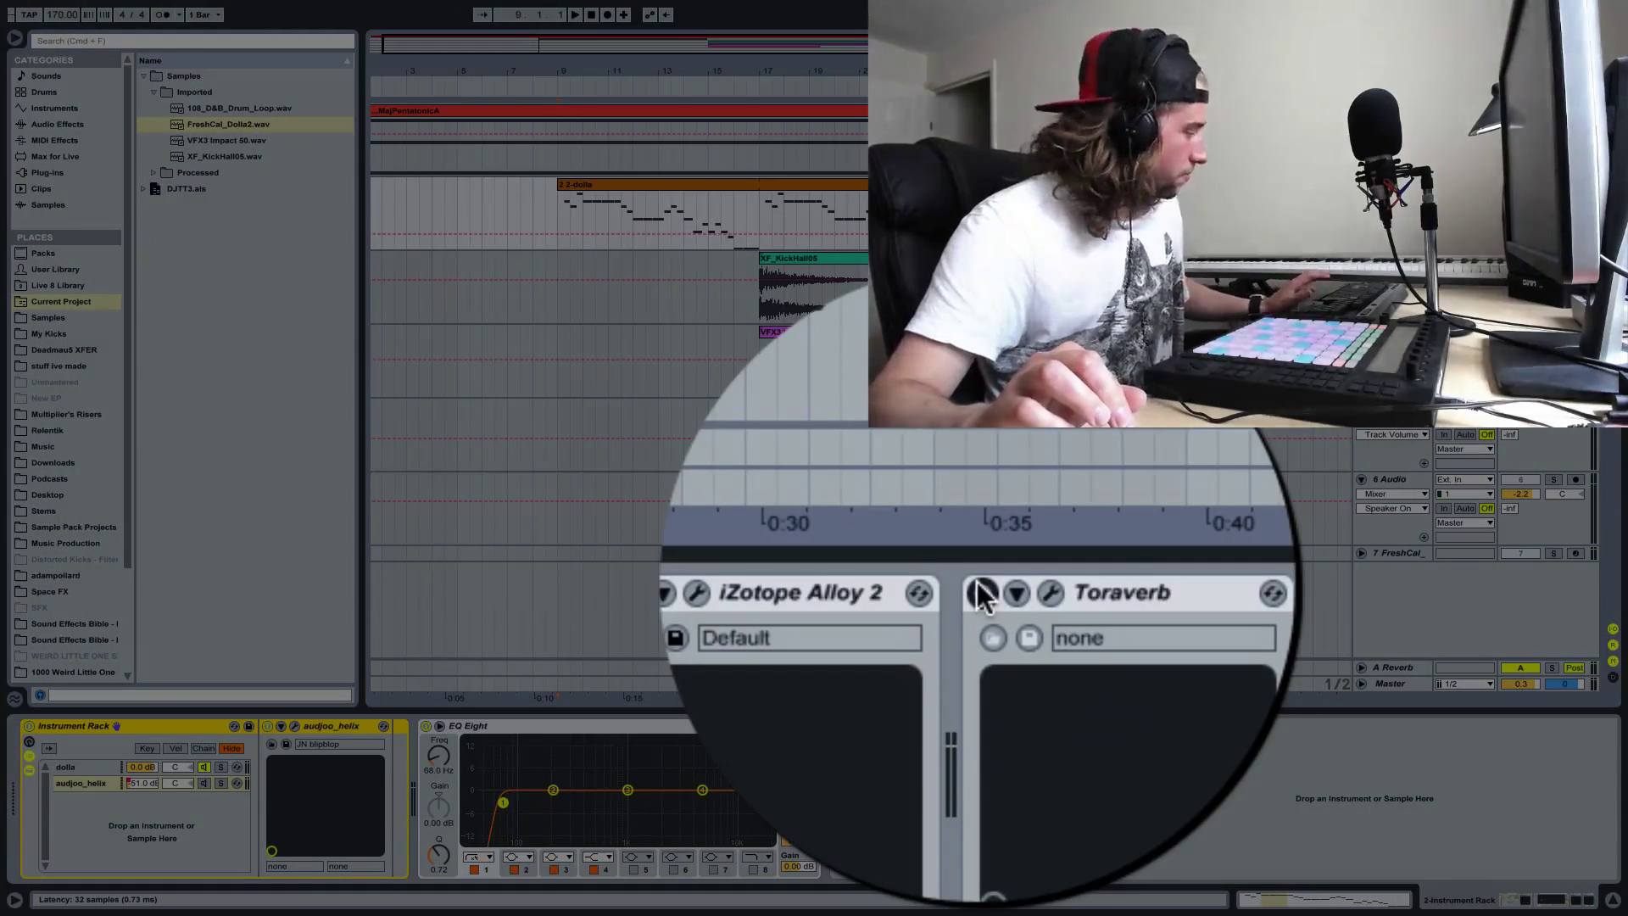
key("space")
left_click(981, 593)
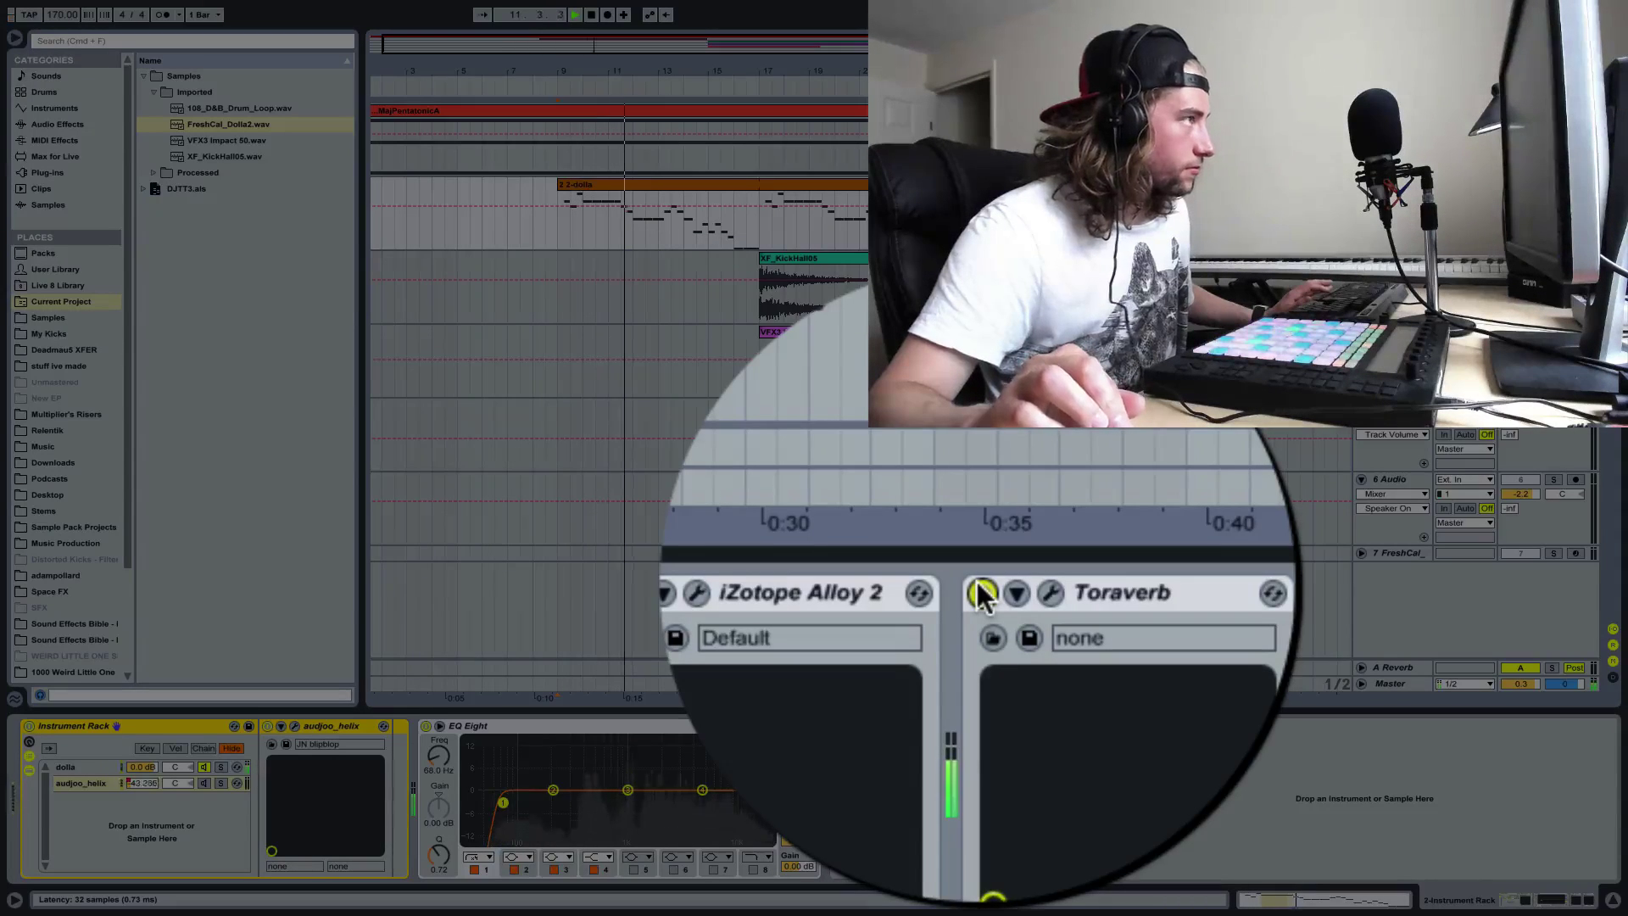
left_click(981, 593)
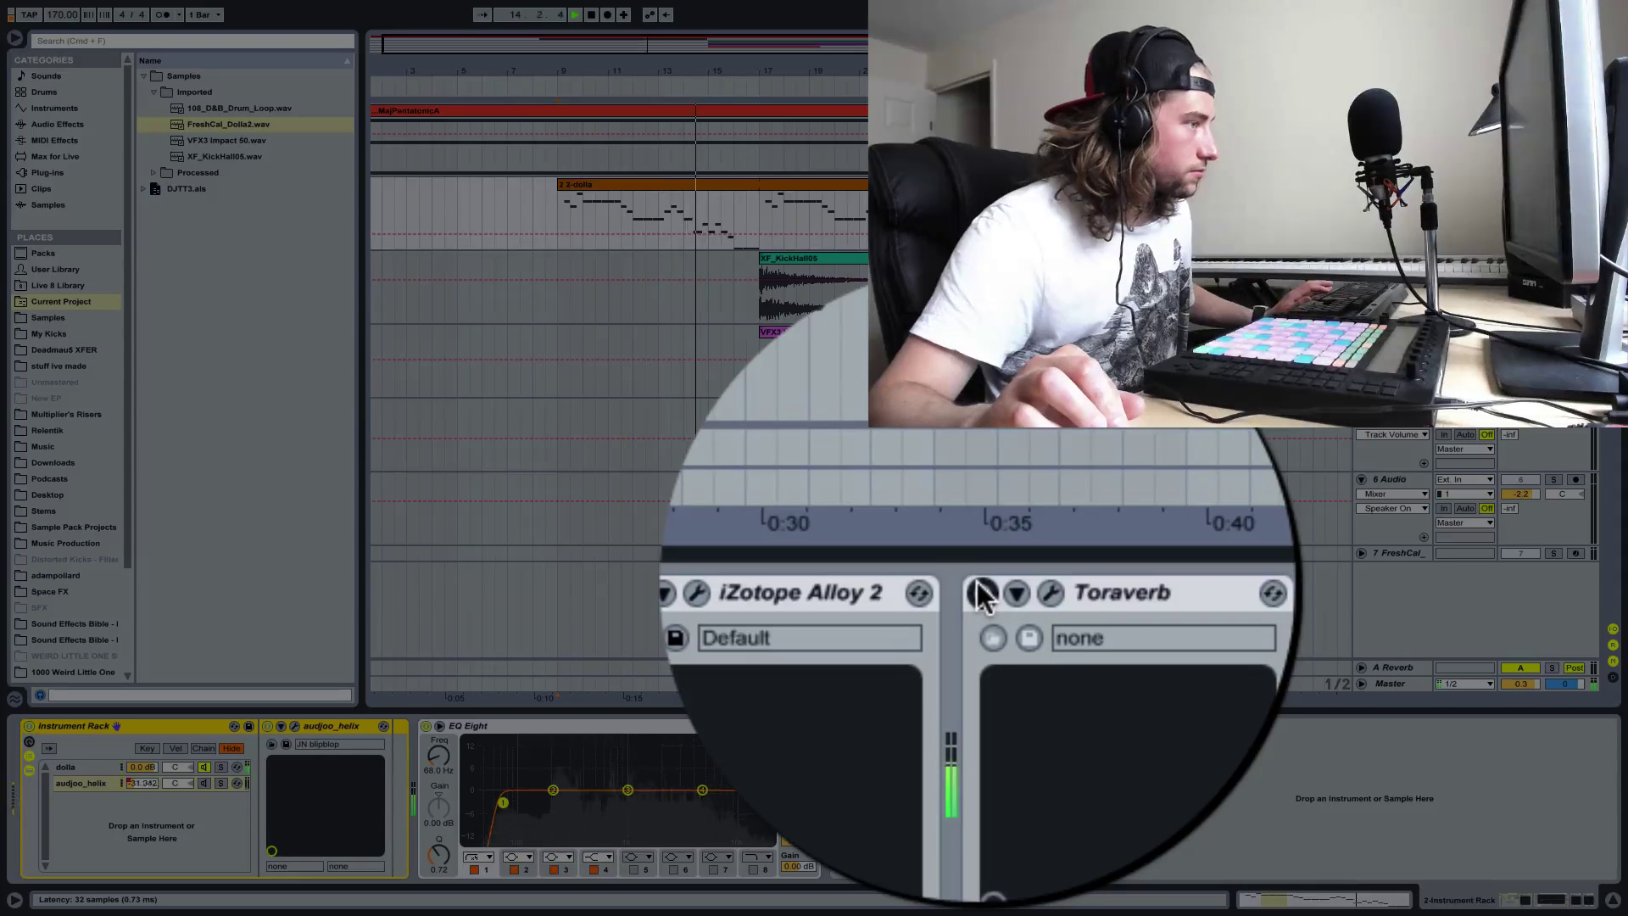
left_click(981, 594)
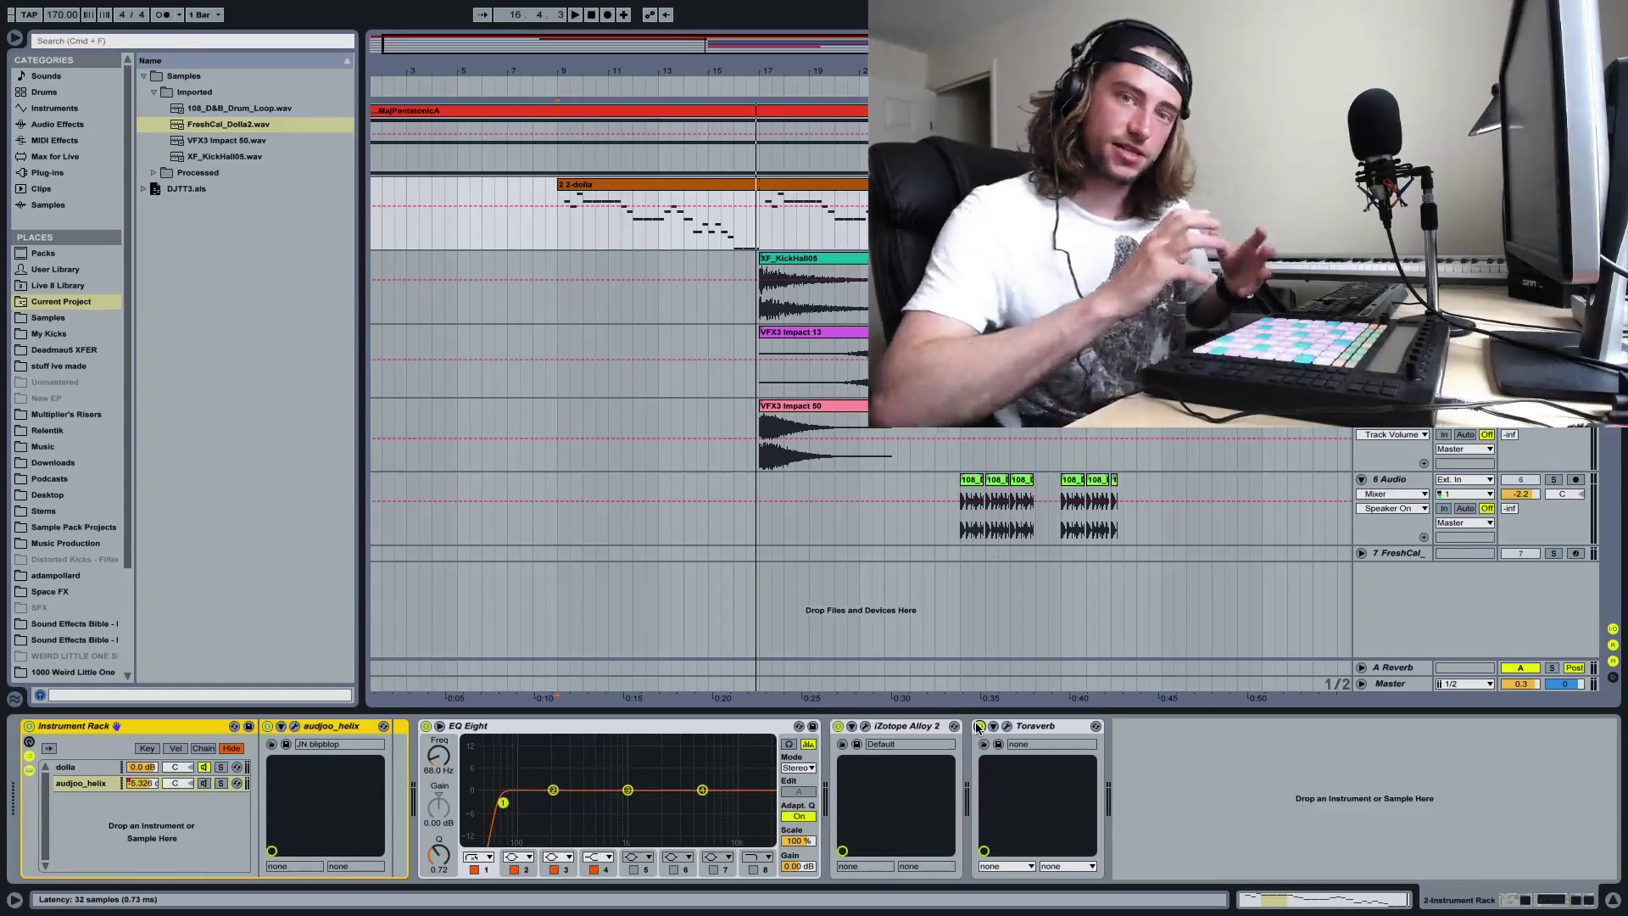
- Audition FreshCal_Dolla2.wav under Current Project > Samples > Imported
left_click(225, 128)
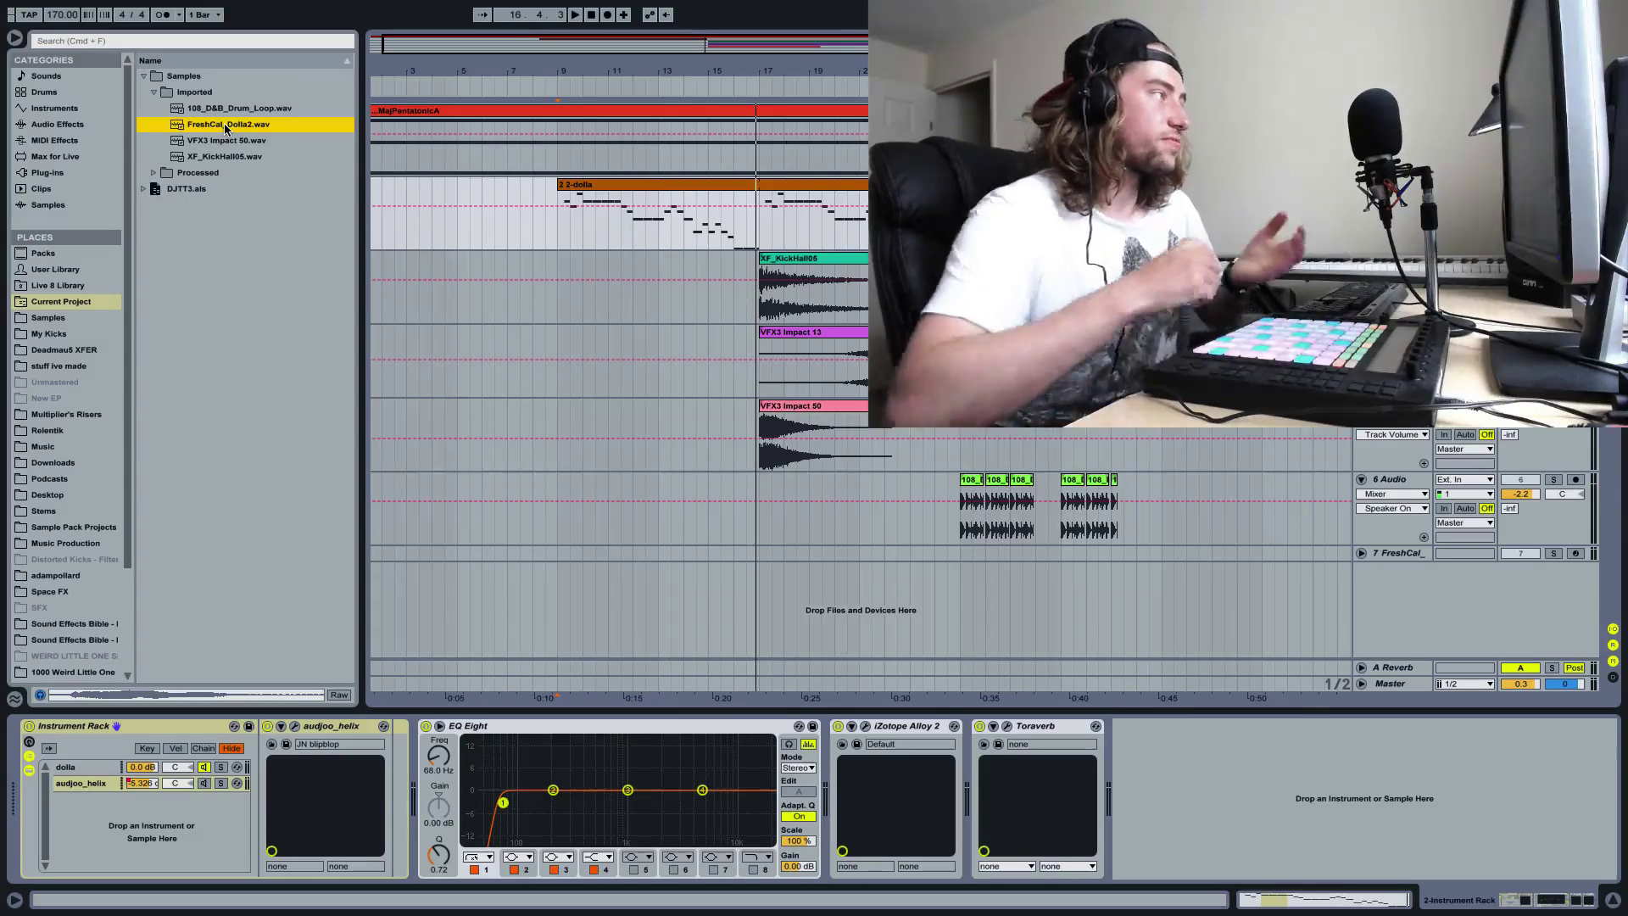
- Preview the mor vocal phrases 'do you feel the same hard', 'don't ever change your mind soft' and 'emotion mid h1'
left_click(85, 315)
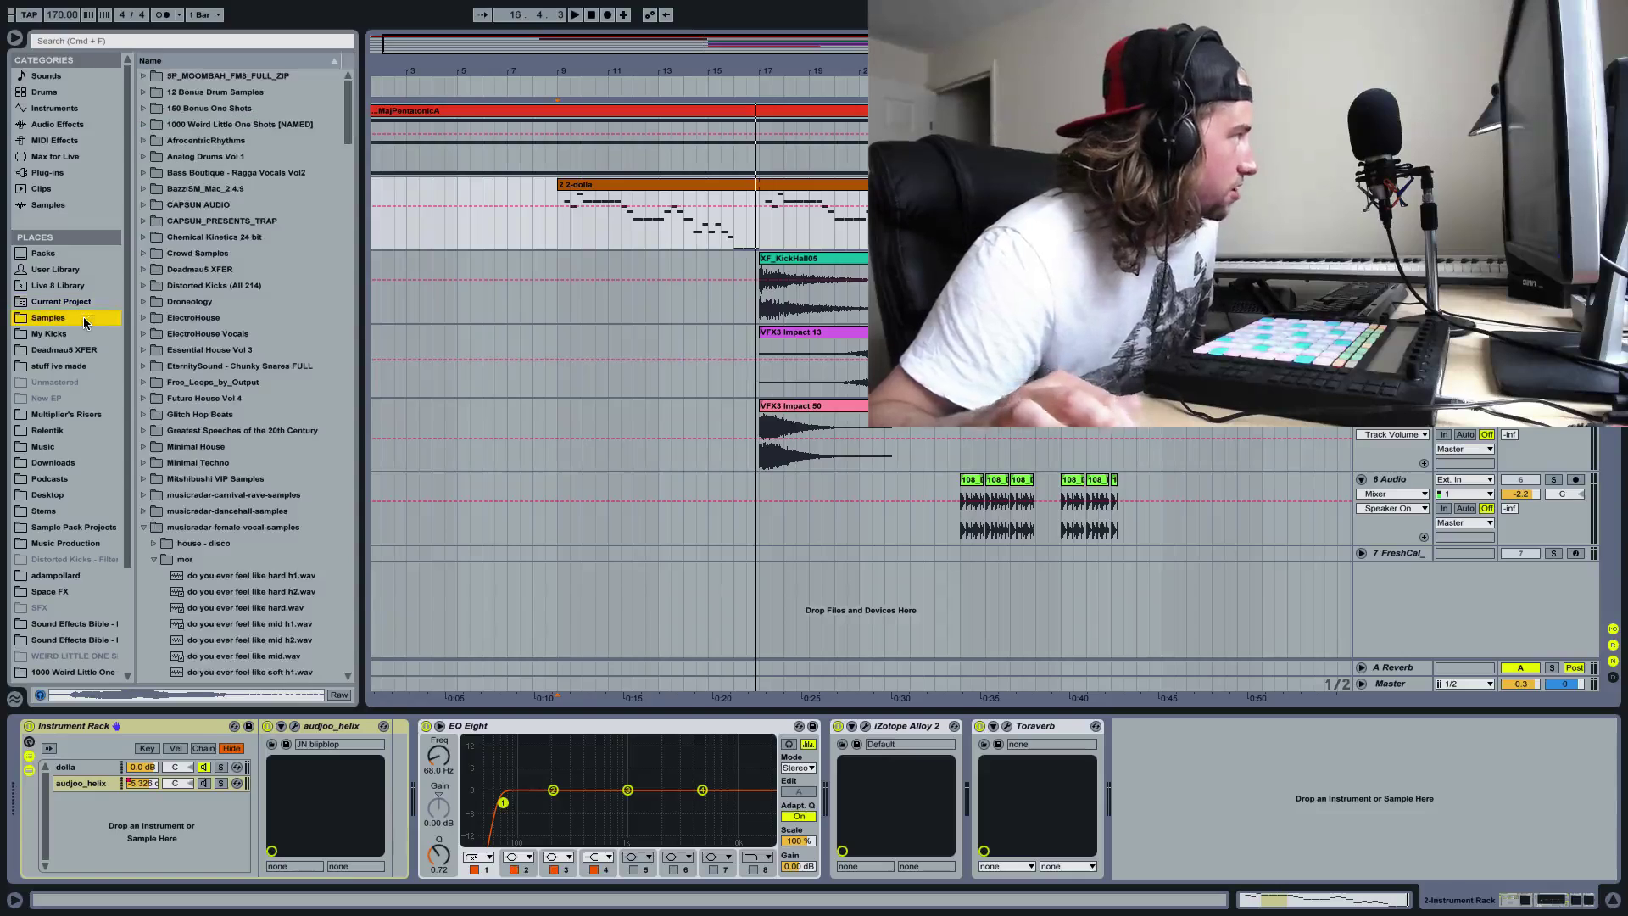
scroll(243, 522, "down", 4)
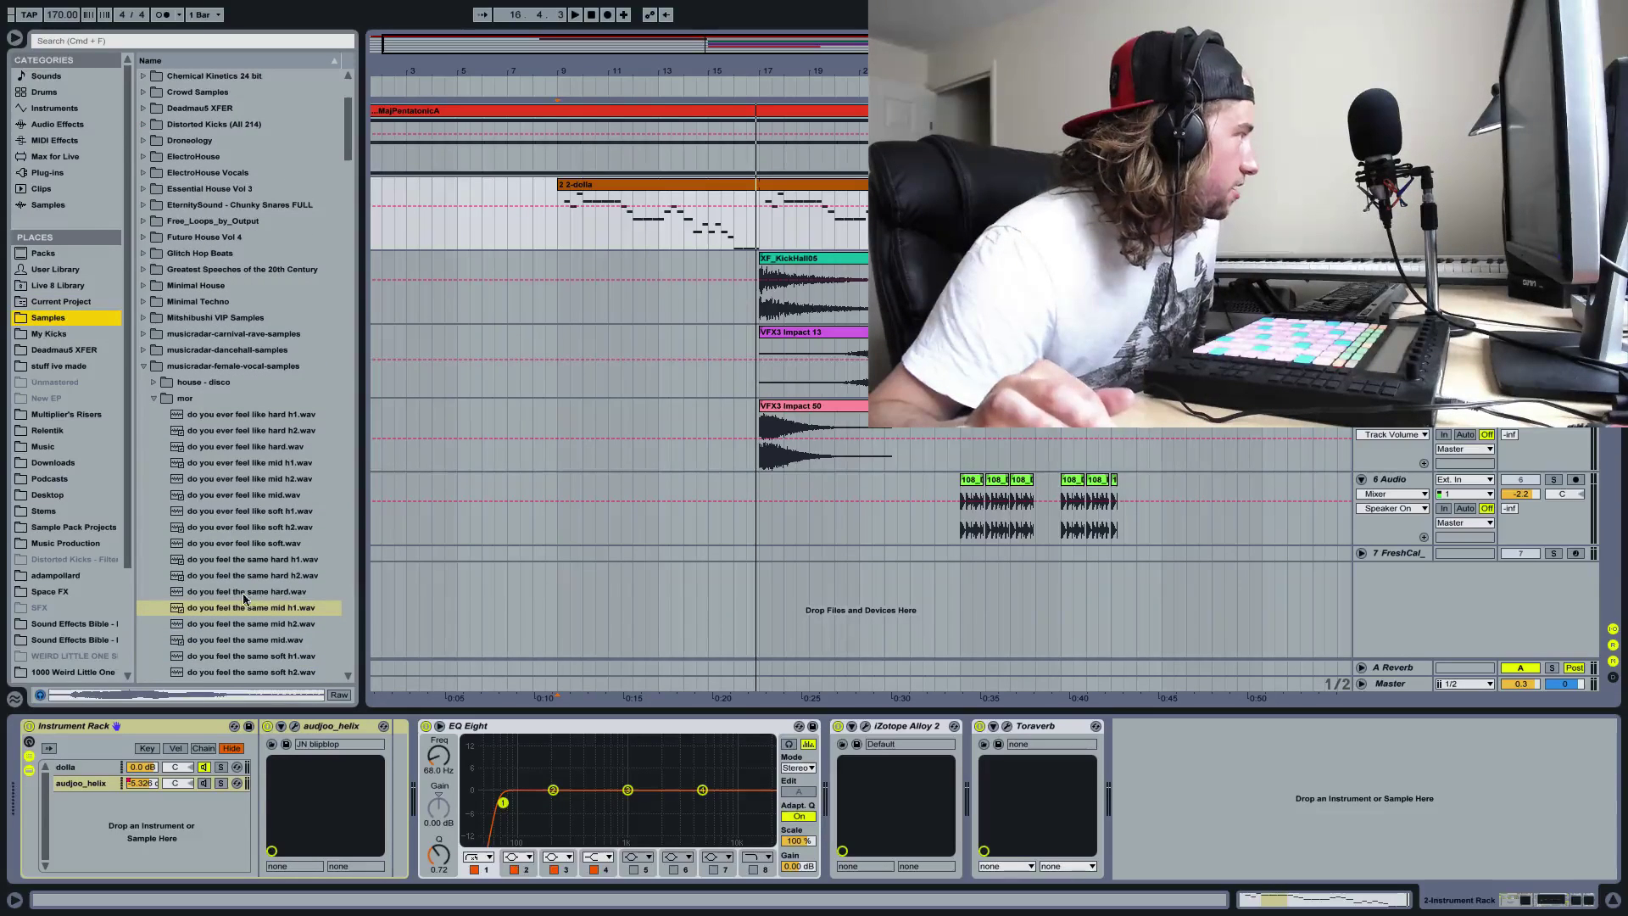
left_click(243, 591)
scroll(243, 590, "down", 5)
left_click(244, 591)
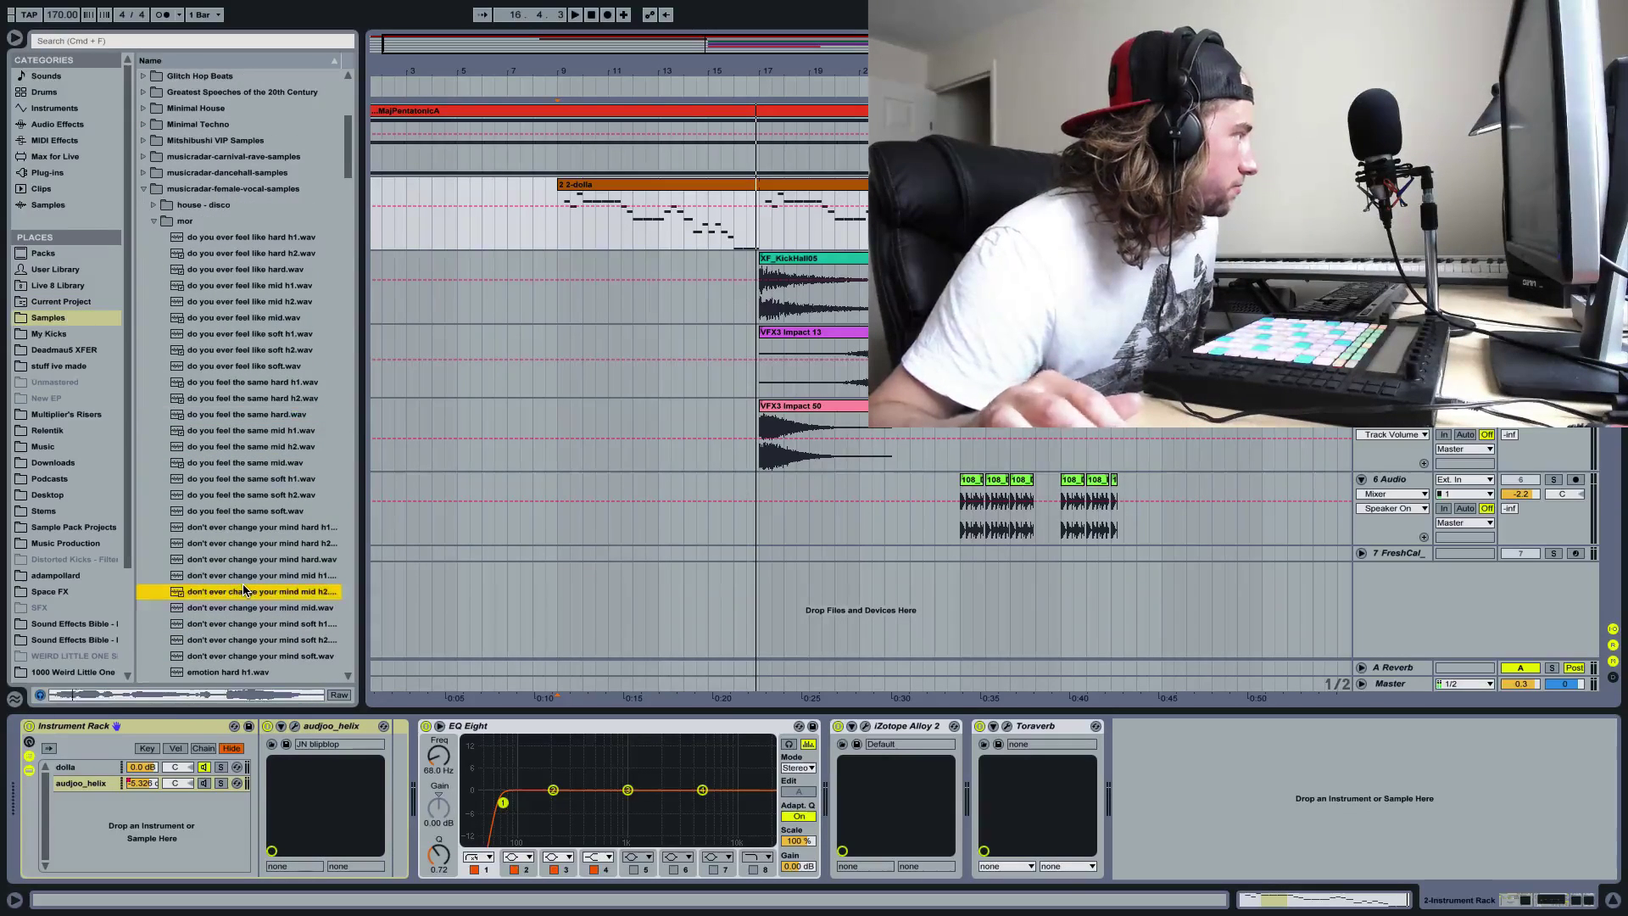
key("Up")
key("Up")
key("Up")
left_click(232, 608)
scroll(232, 607, "down", 1)
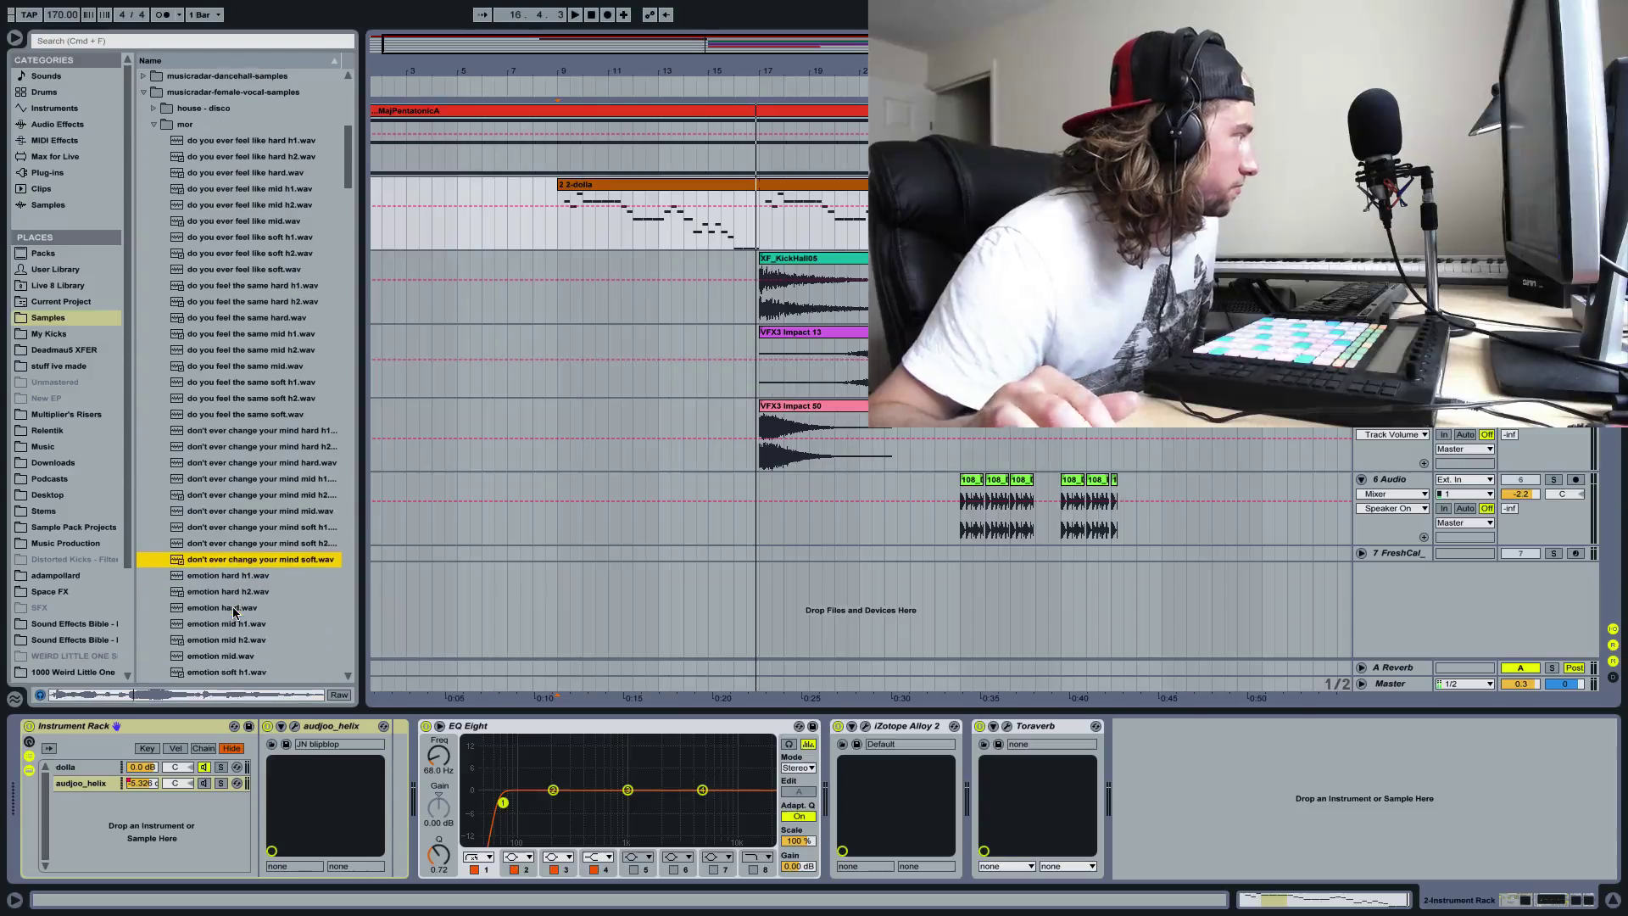
left_click(230, 621)
key("Left")
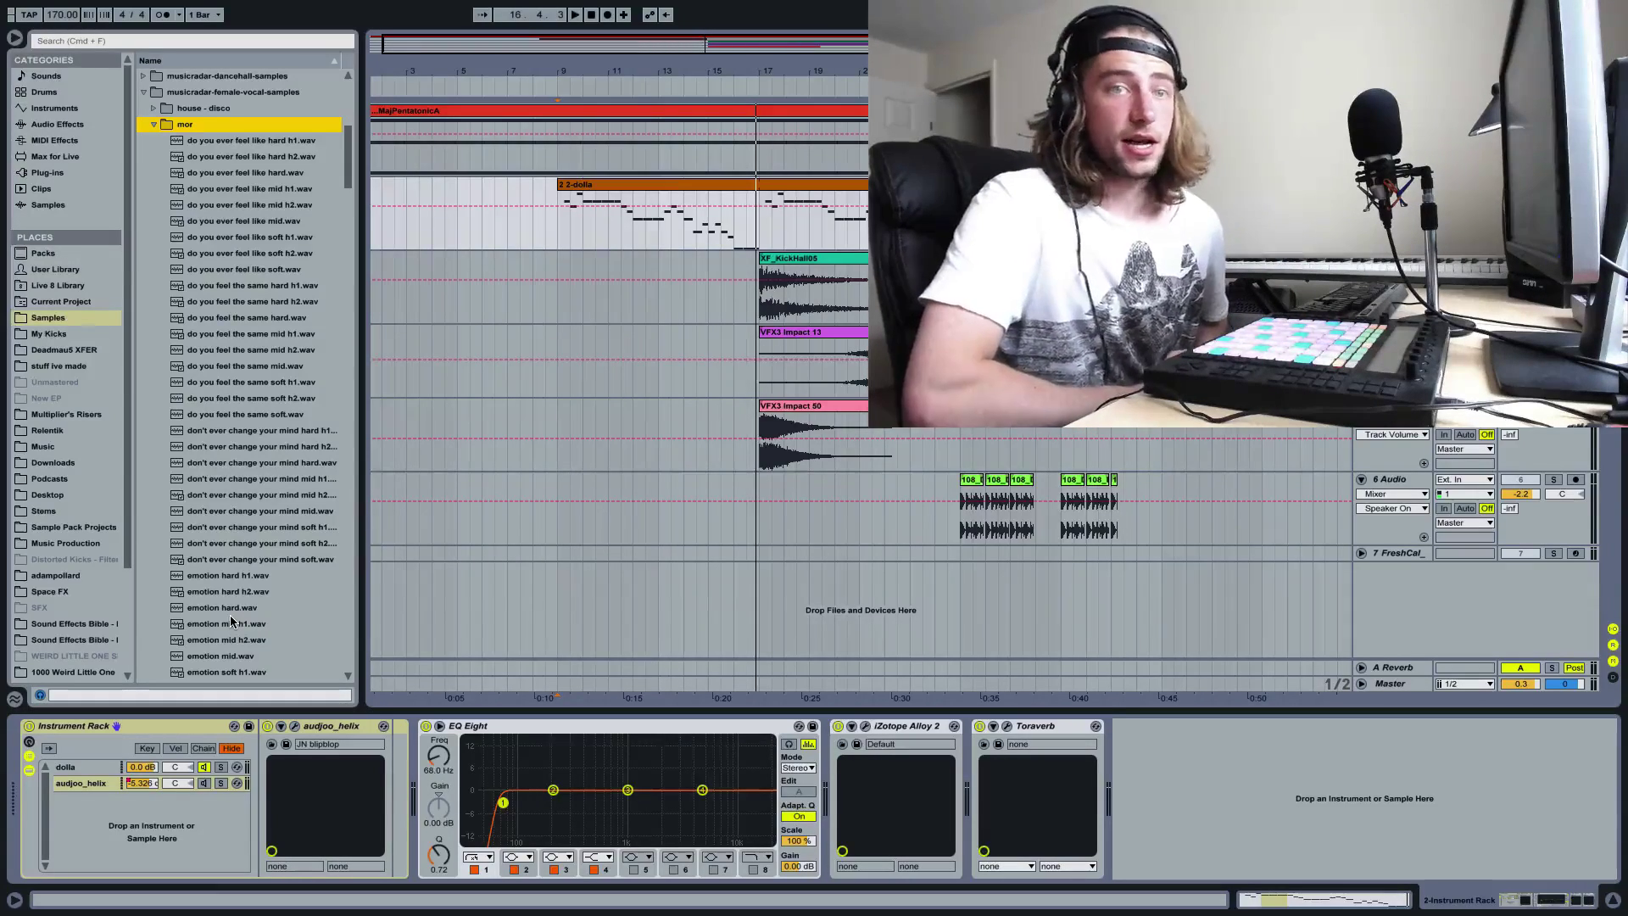
left_click(677, 182)
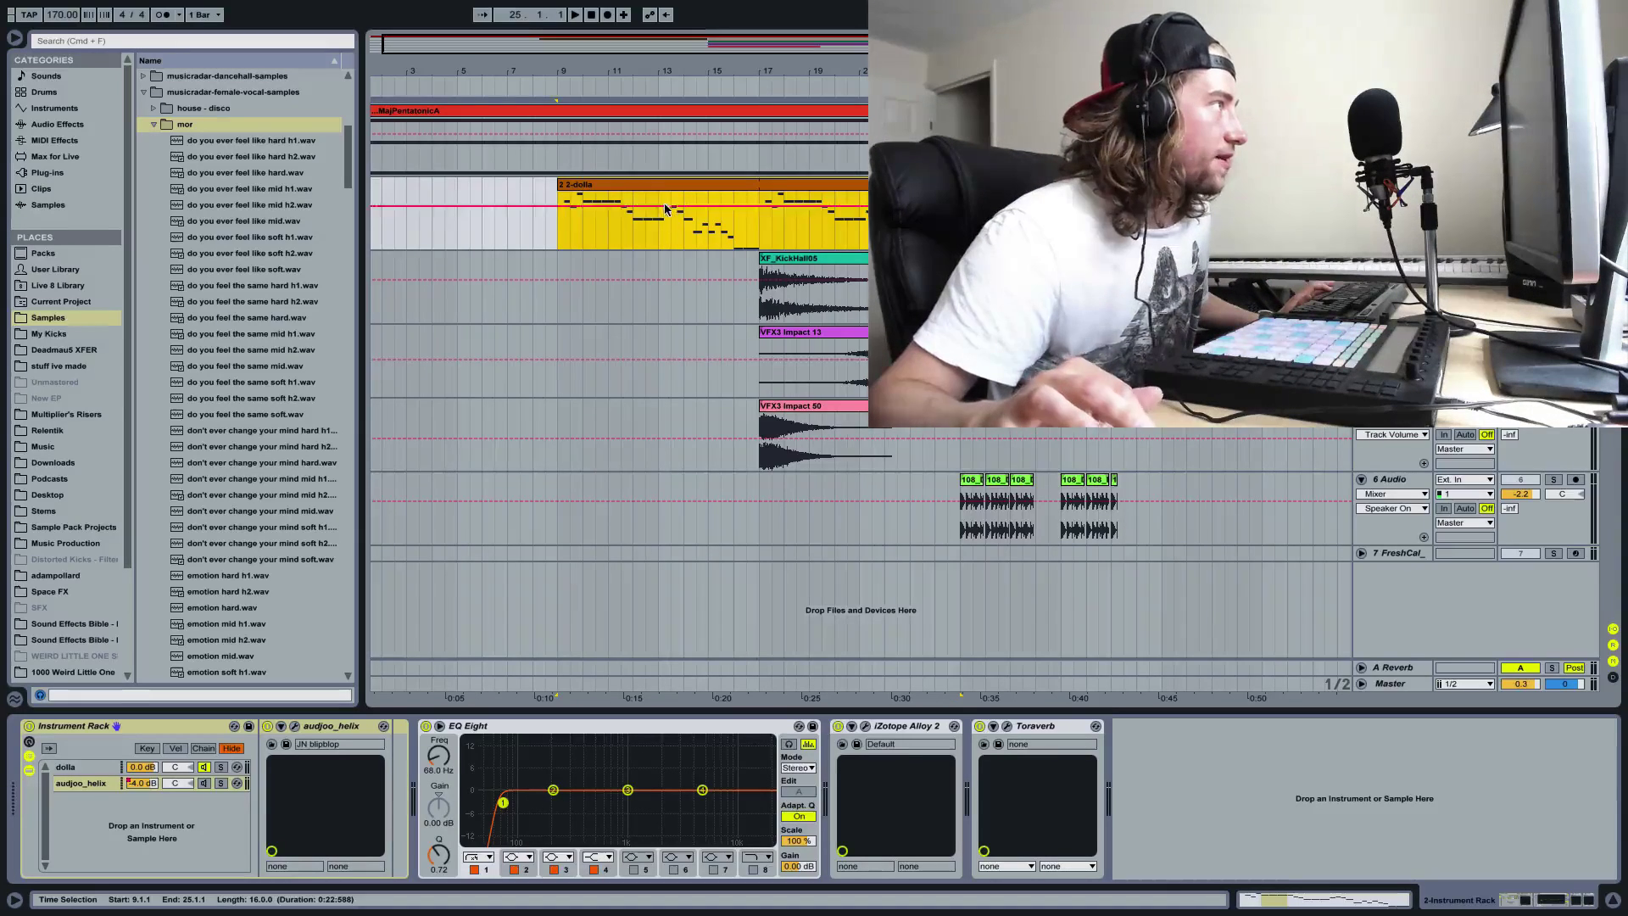
left_click(659, 188)
key("space")
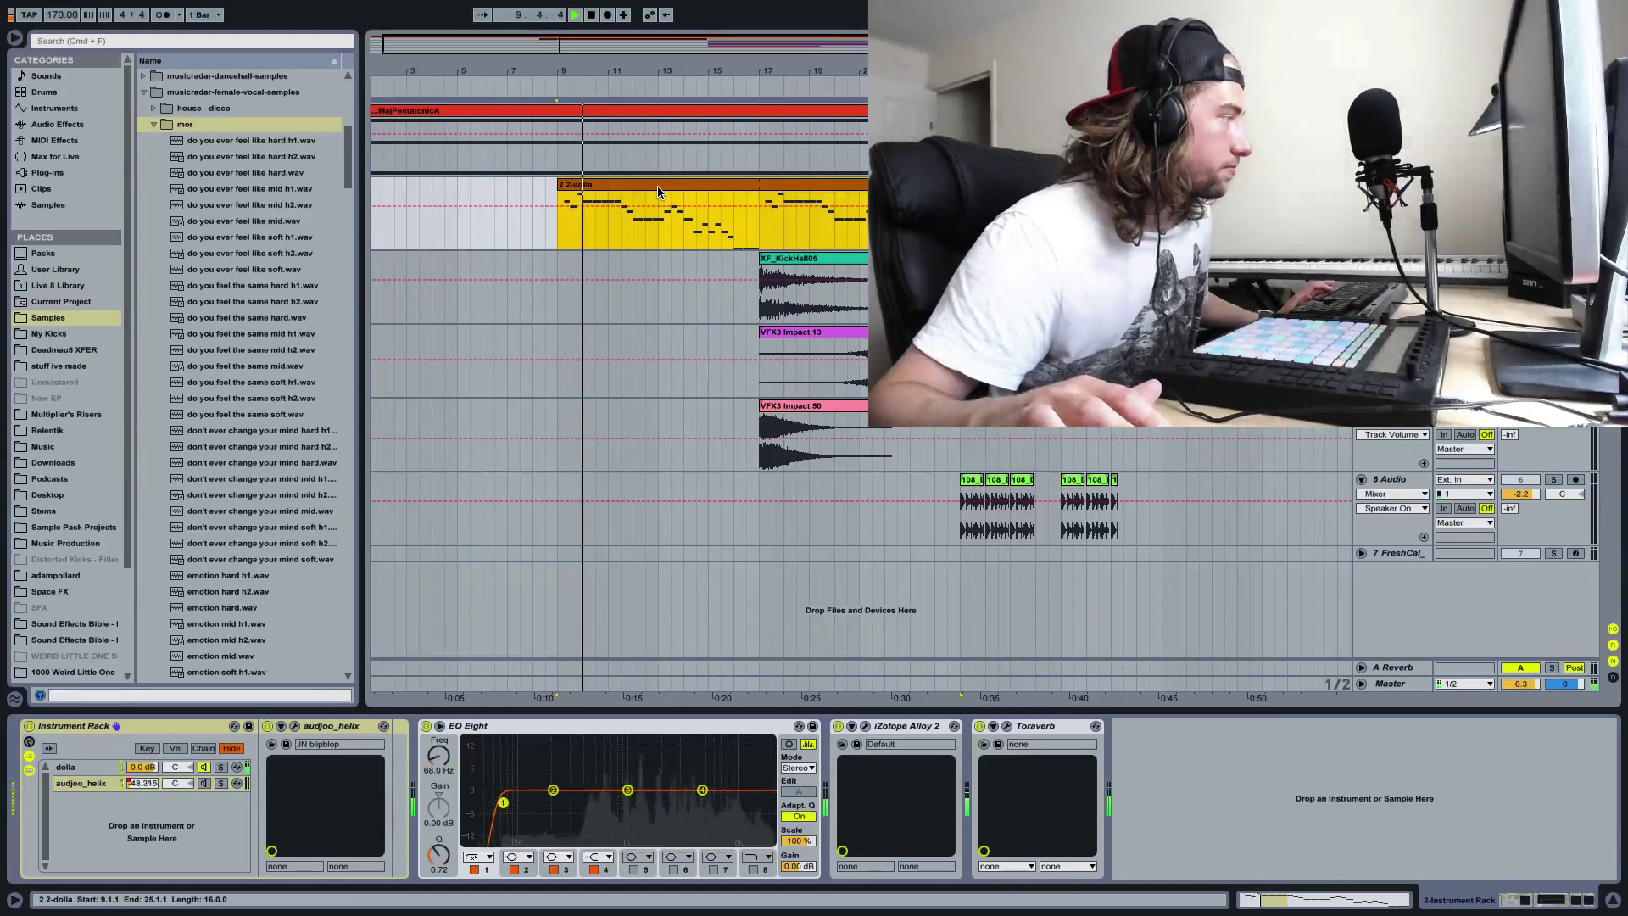
key("space")
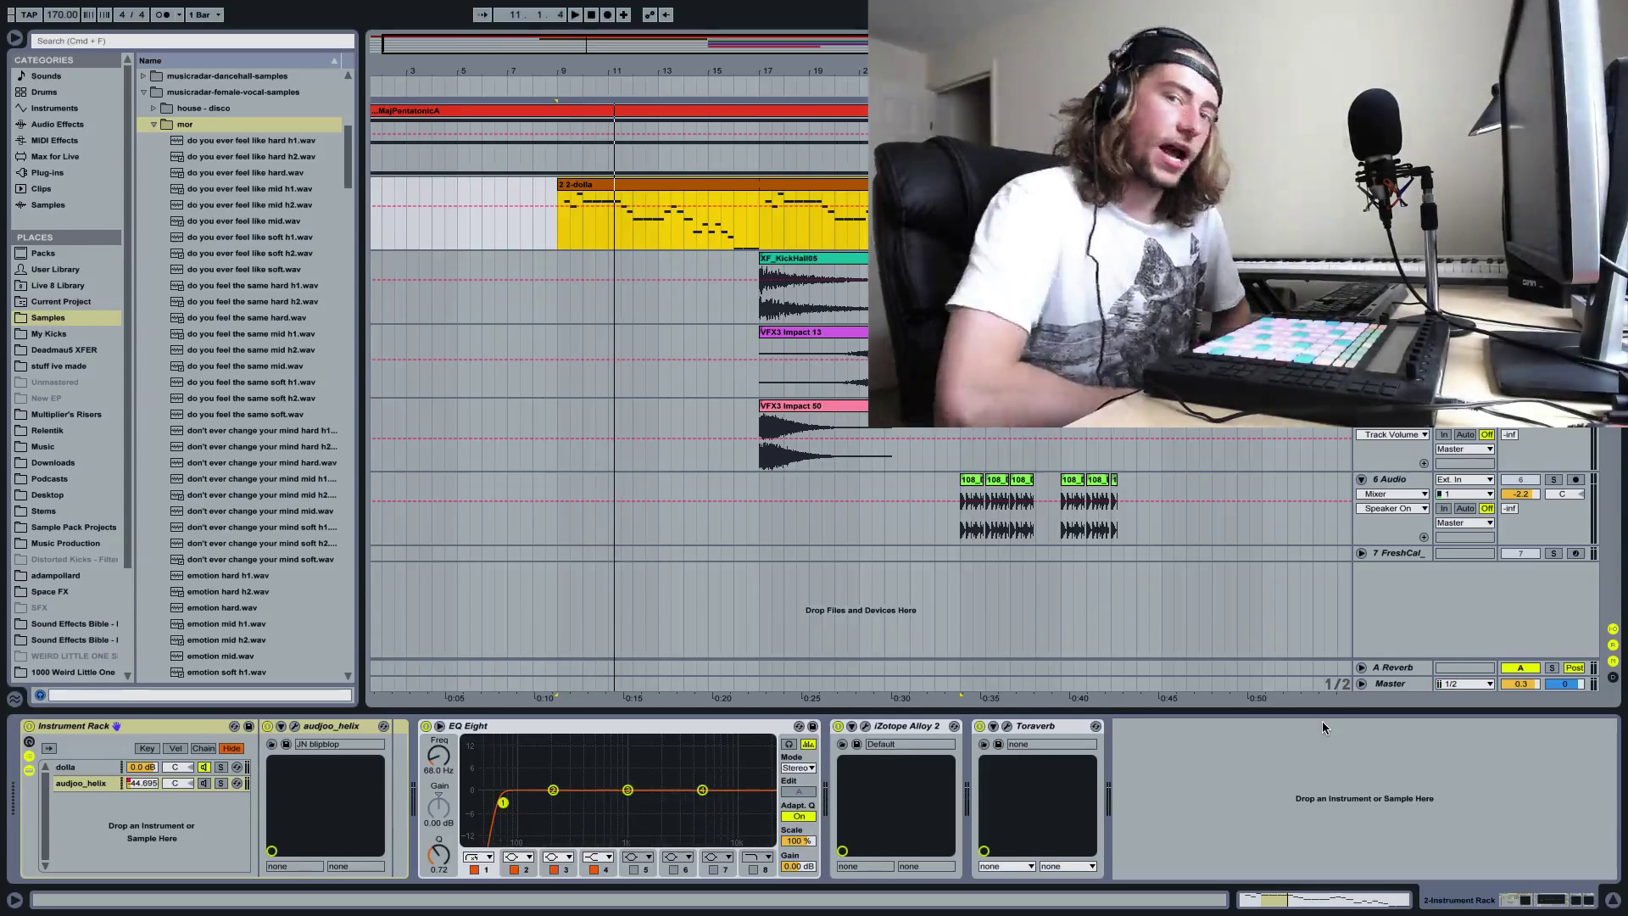